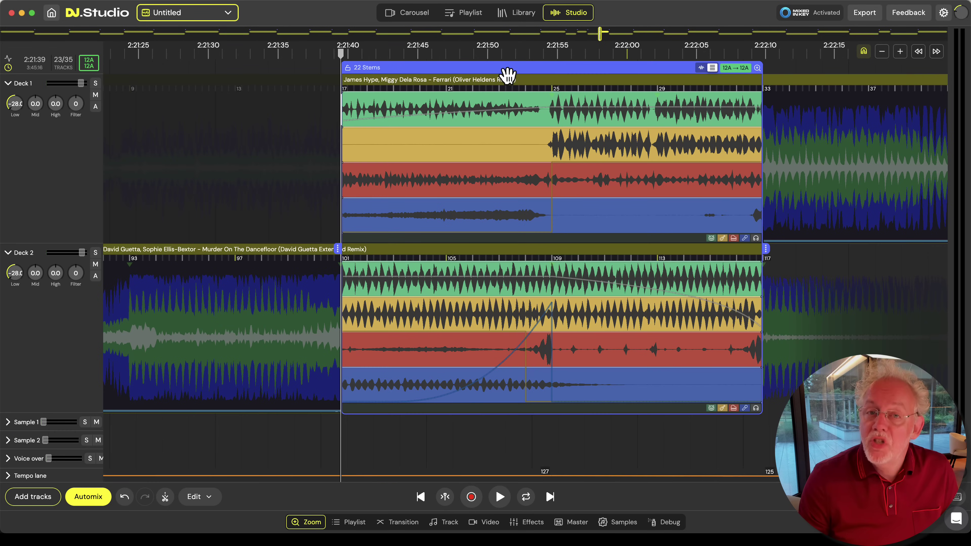
Step: Delay Ferrari's blue and green stems to bar 25, preview, and put its vocals on Sample 1
drag(347, 214, 564, 216)
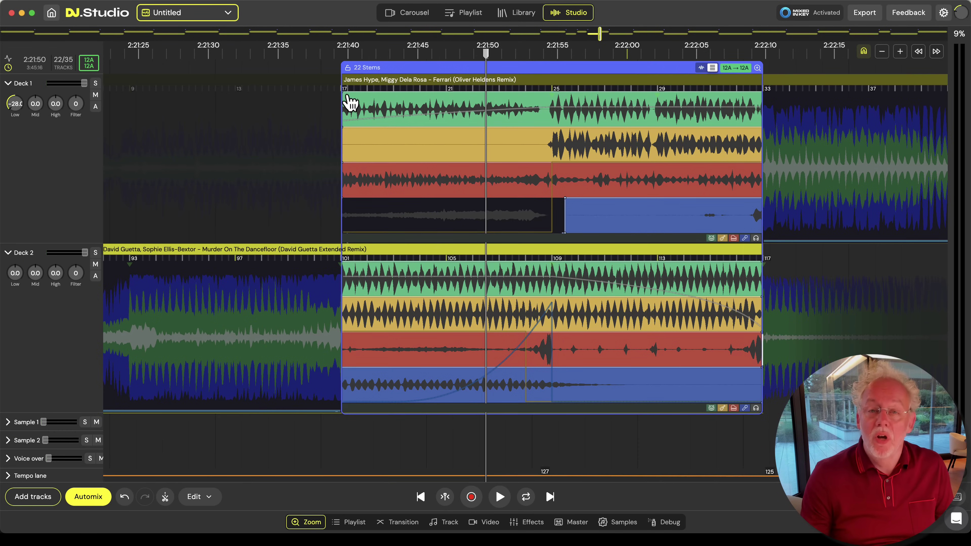
drag(349, 102, 554, 102)
key(space)
scroll(522, 423, up, 3)
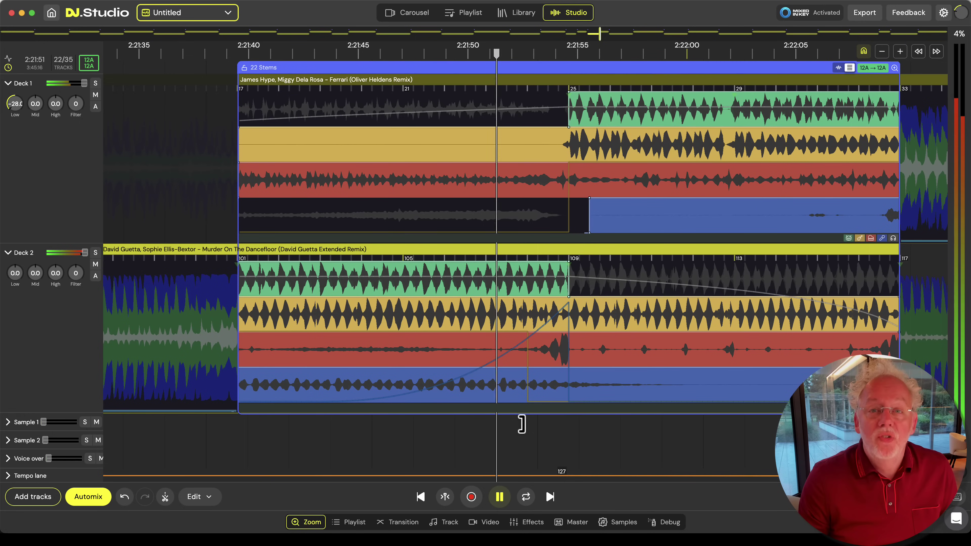
key(space)
scroll(698, 241, down, 3)
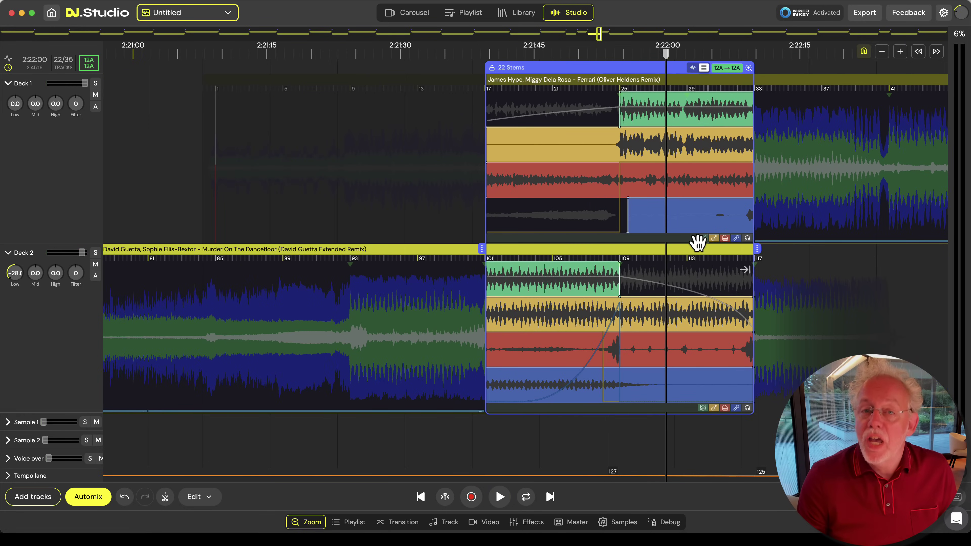
drag(577, 221, 585, 422)
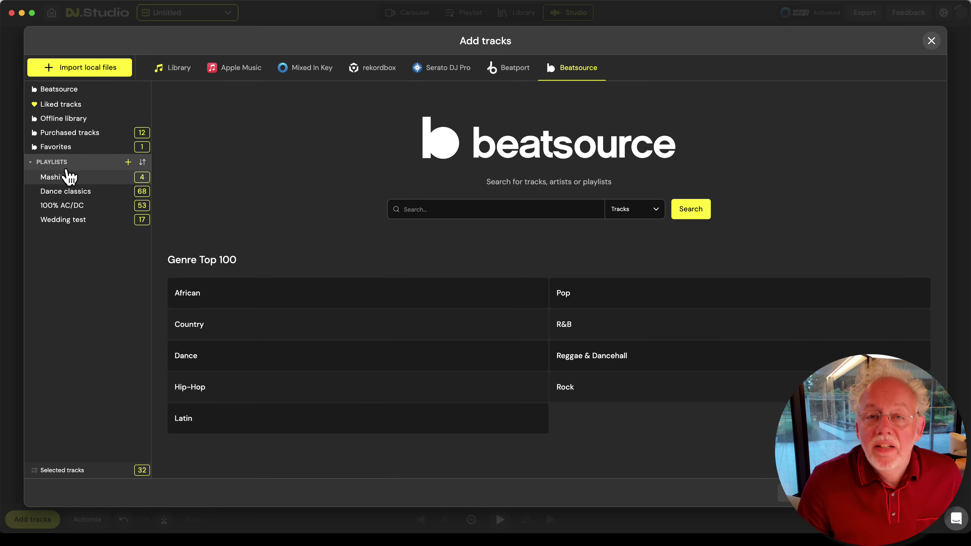
Step: Add all four tracks from the Beatsource Mashit playlist to the mix
click(67, 176)
click(914, 174)
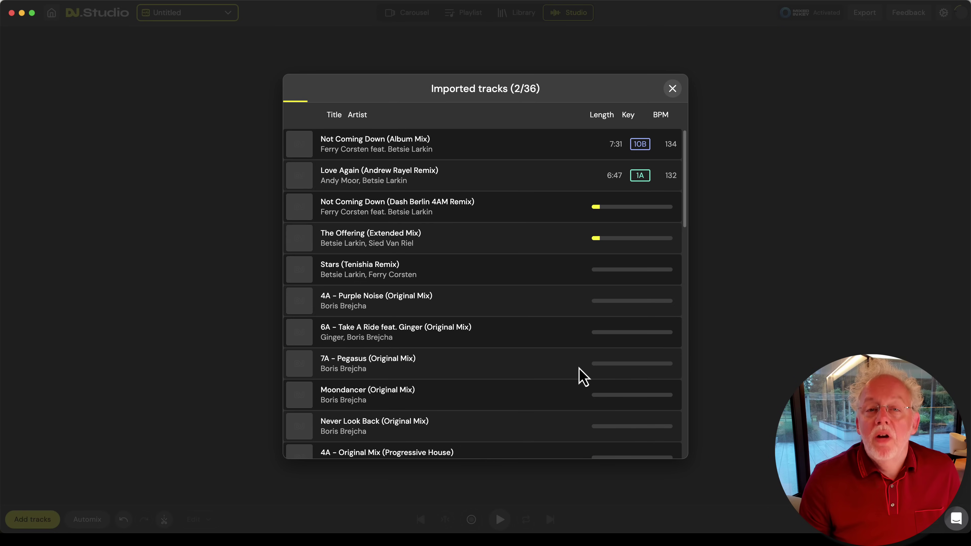
scroll(583, 377, down, 6)
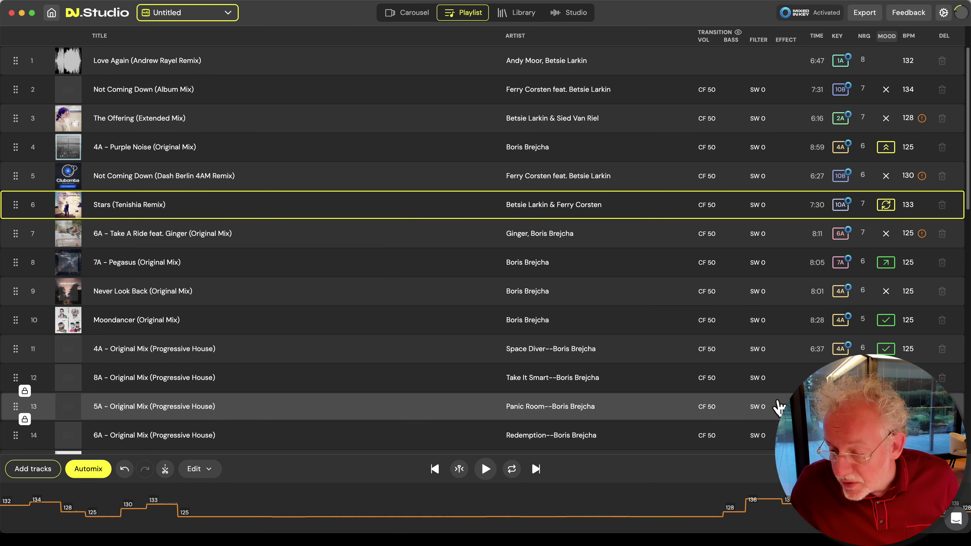
Step: Reorder the playlist, moving 7A - Pegasus to position 14
scroll(779, 408, down, 2)
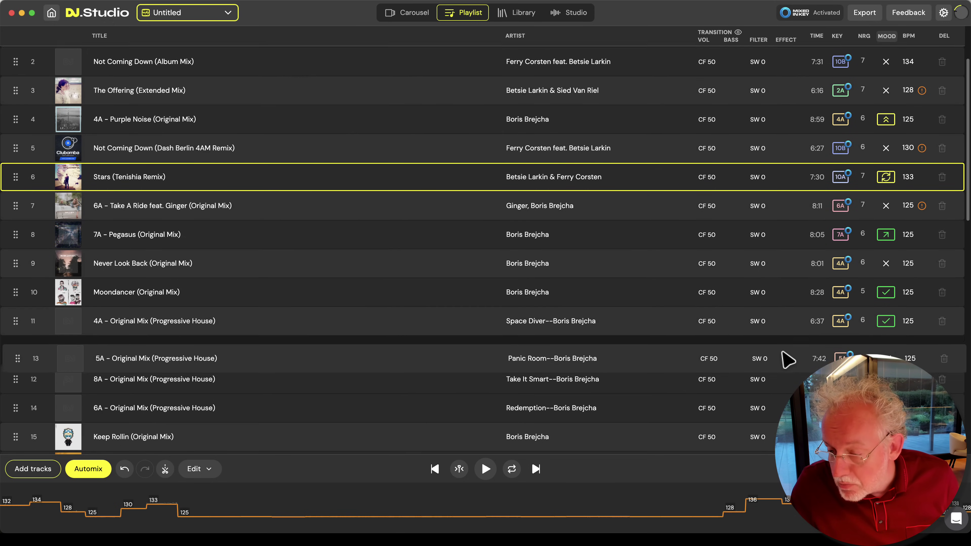
drag(779, 406, 793, 340)
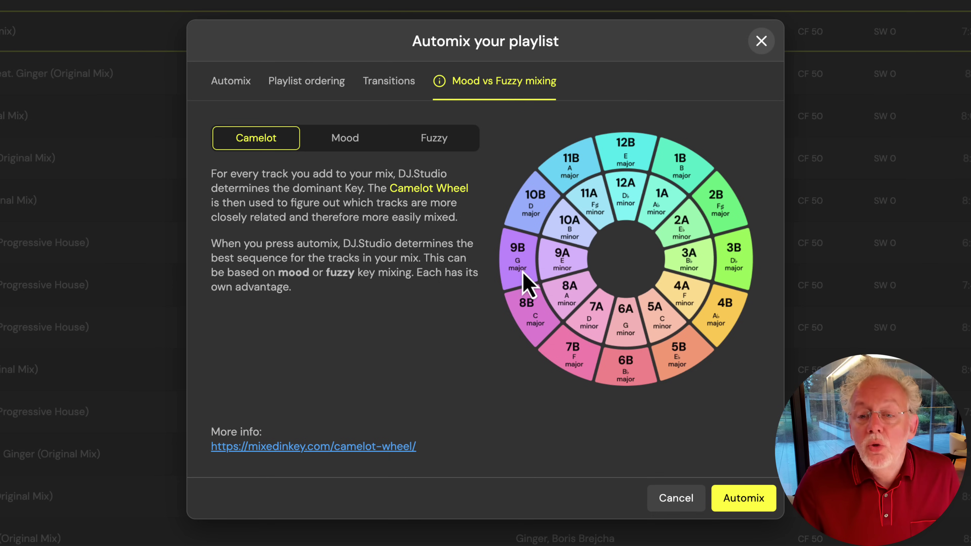
Step: View the Fuzzy and then the Mood mixing explanations in the Automix dialog
click(443, 144)
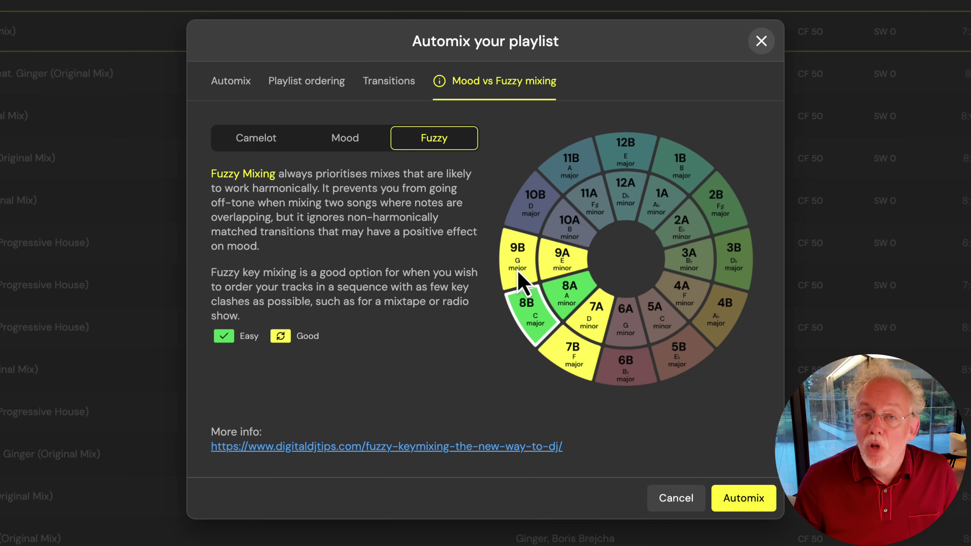
click(369, 143)
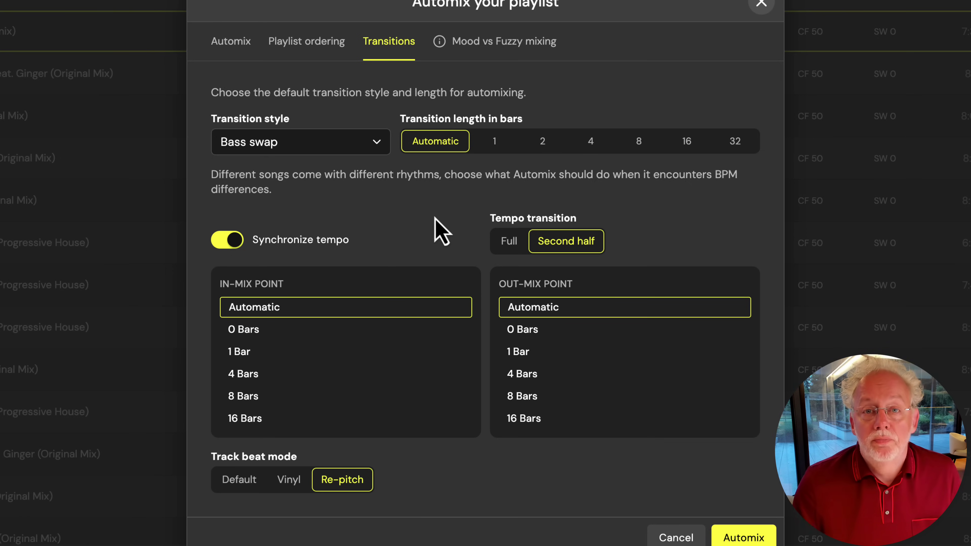
Step: Set playlist ordering to a 6 BPM tolerance, lock Moondancer as first track, and run Automix
click(307, 42)
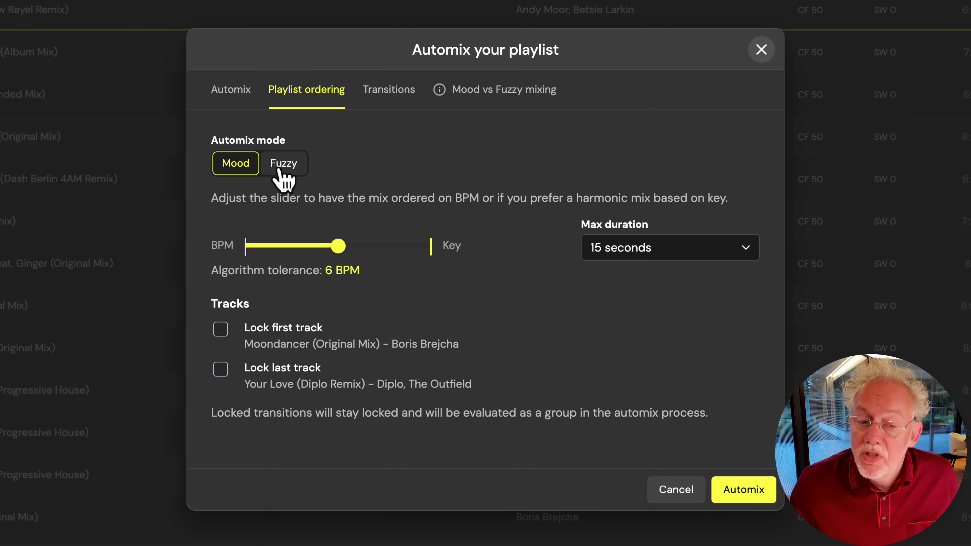
drag(339, 247, 246, 246)
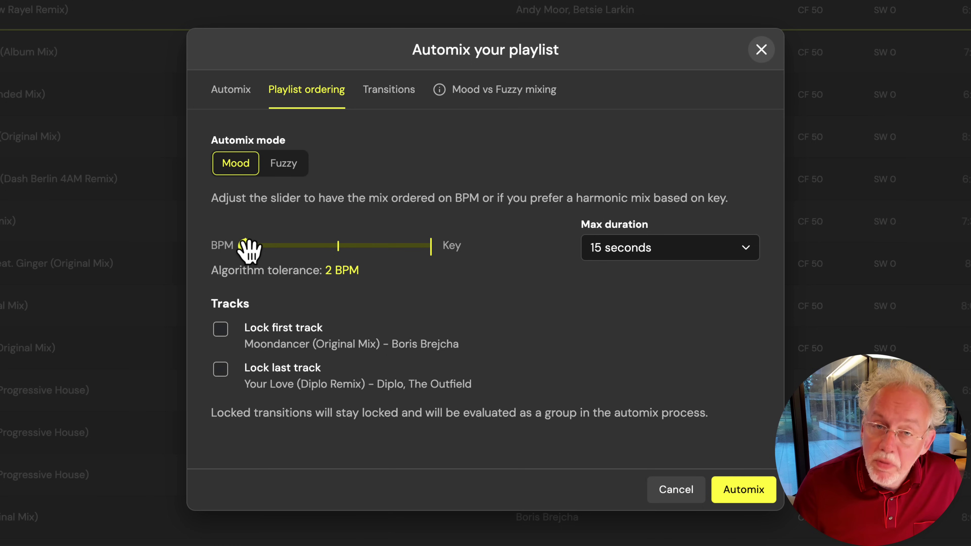
click(426, 247)
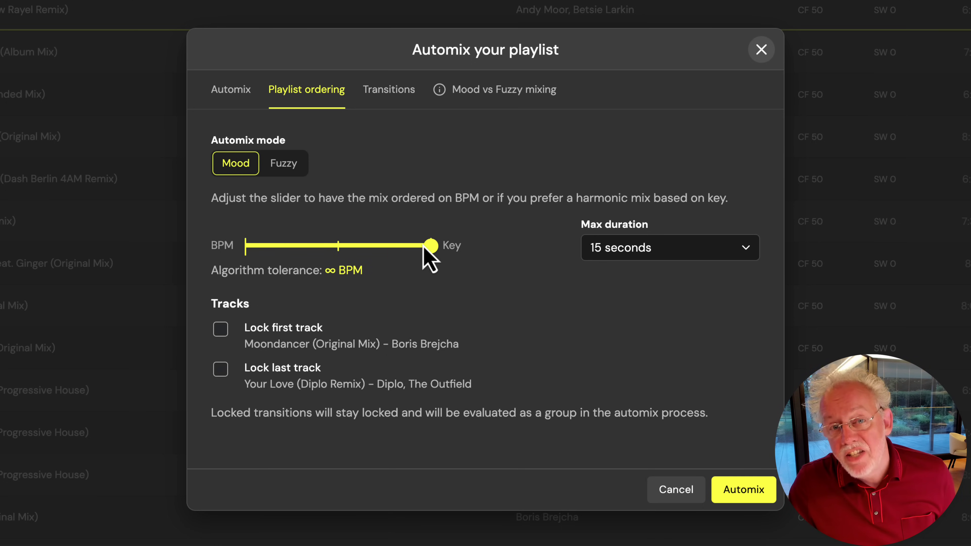
drag(428, 246, 372, 249)
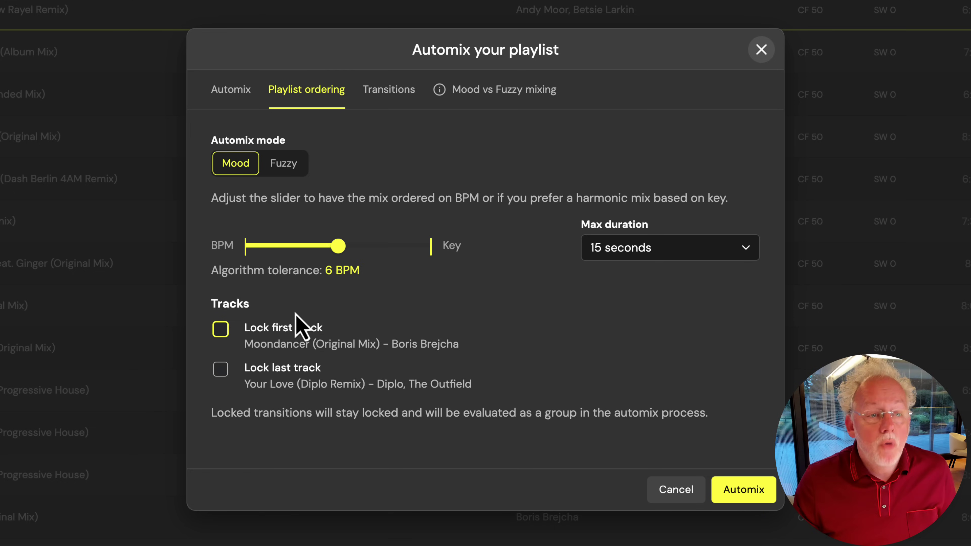
click(220, 329)
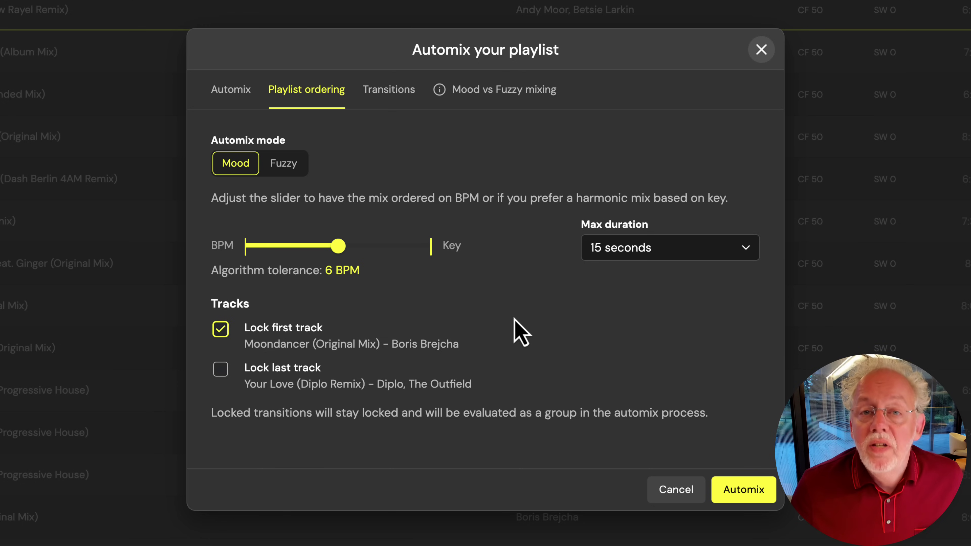
click(743, 490)
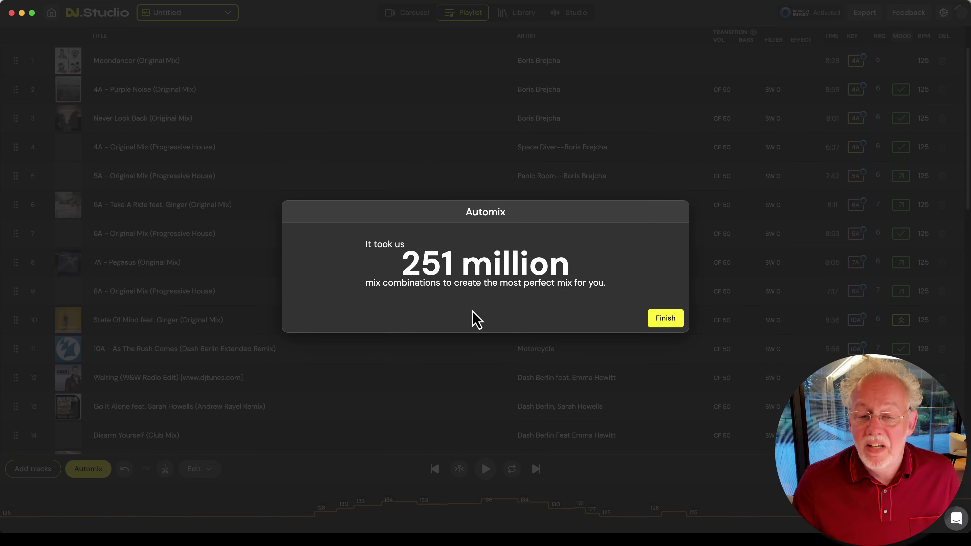
Step: Accept the automix result and scroll through the playlist now opening with Moondancer
click(665, 321)
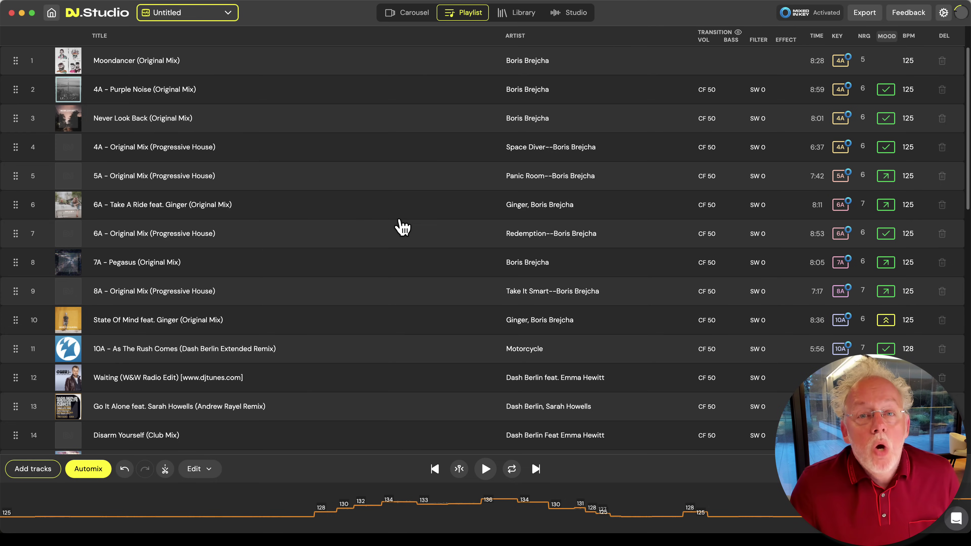
scroll(401, 228, down, 10)
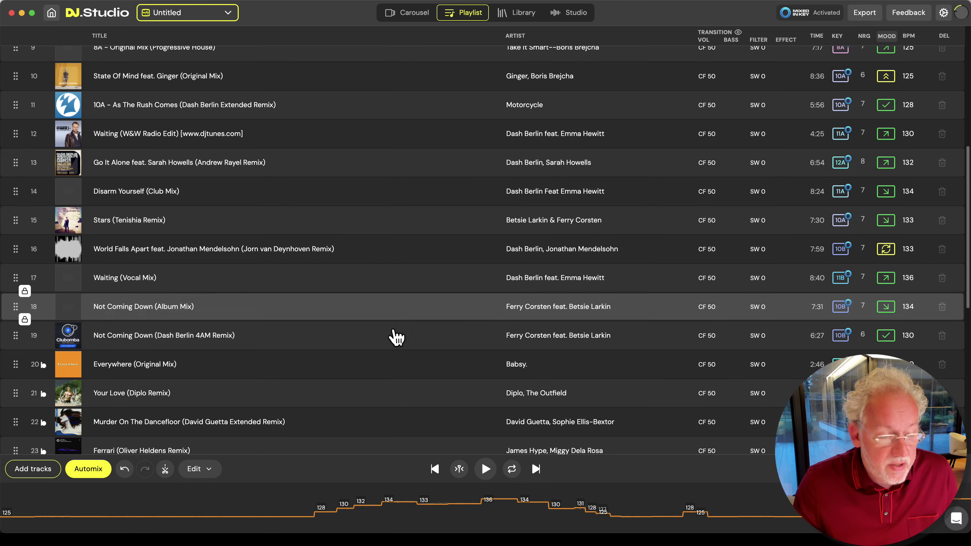
scroll(386, 386, down, 1)
Step: Open the timeline at Murder On The Dancefloor and move along to the Keep Rollin transition
double_click(384, 401)
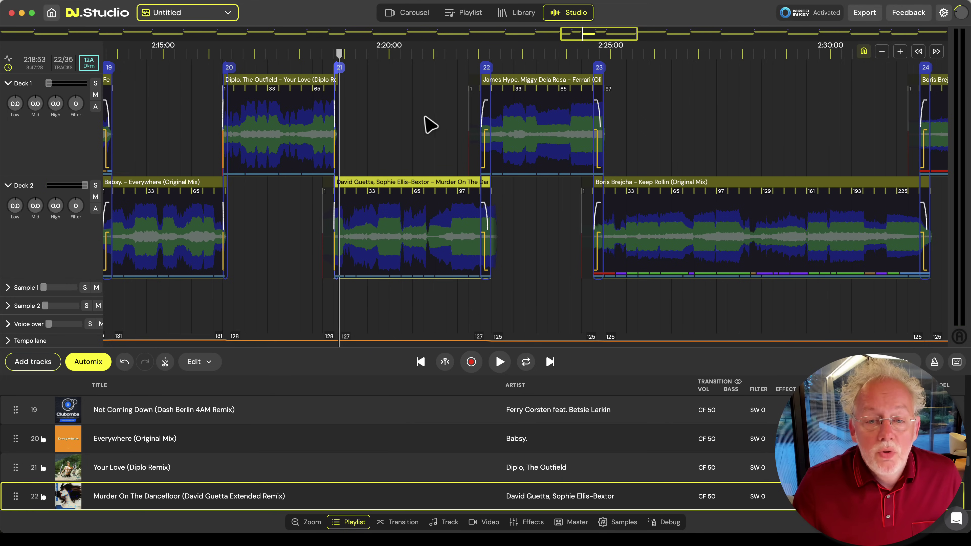
drag(425, 124, 297, 148)
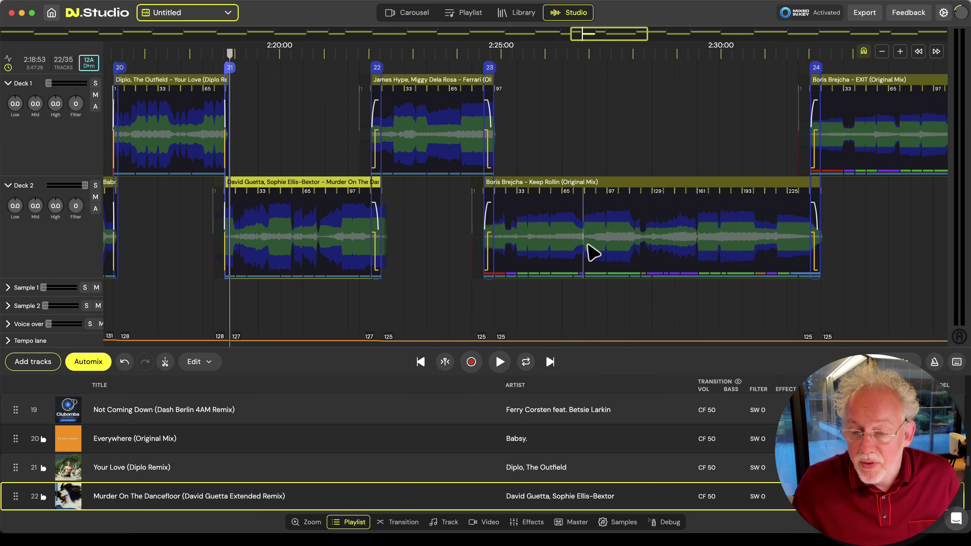
scroll(592, 252, up, 3)
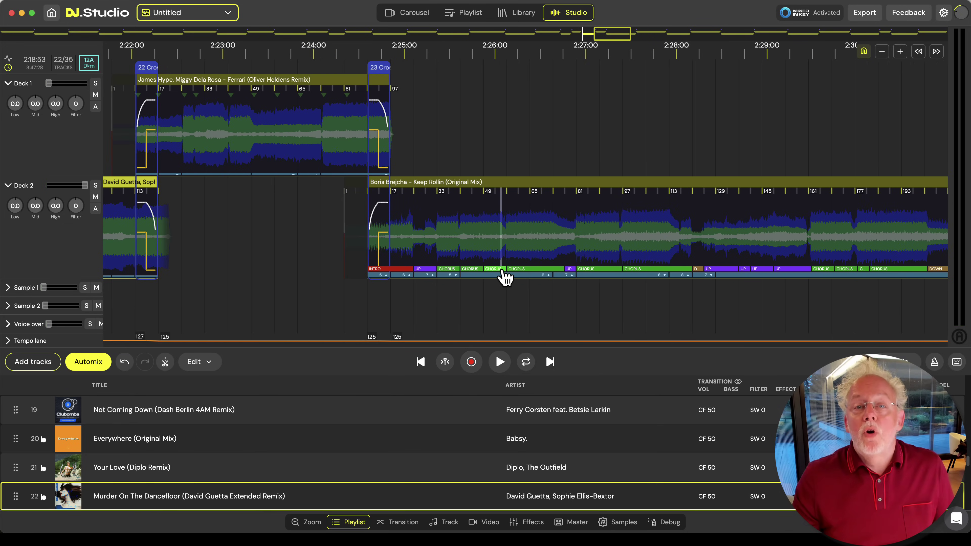
Step: Delete bars 61 to 73 from the Keep Rollin clip
click(505, 241)
scroll(509, 241, up, 10)
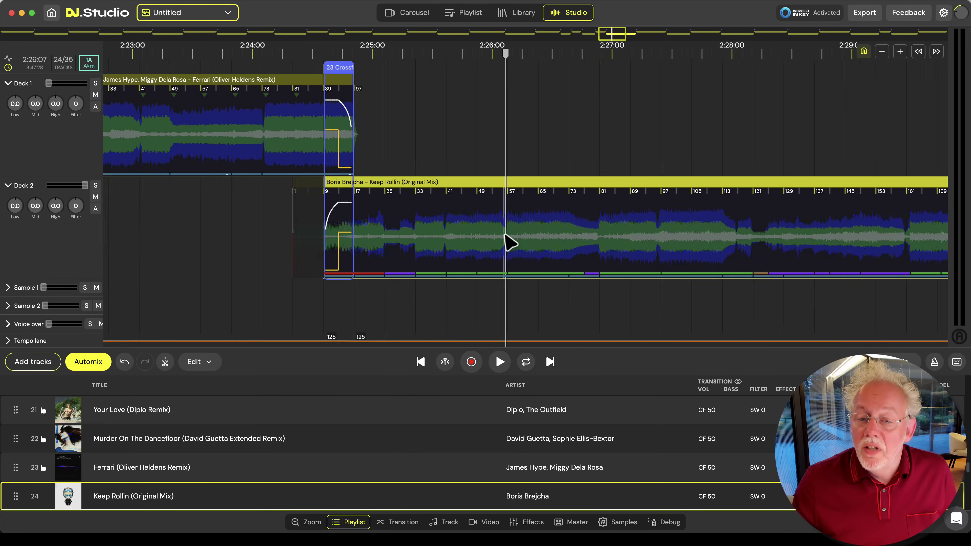
scroll(580, 239, up, 5)
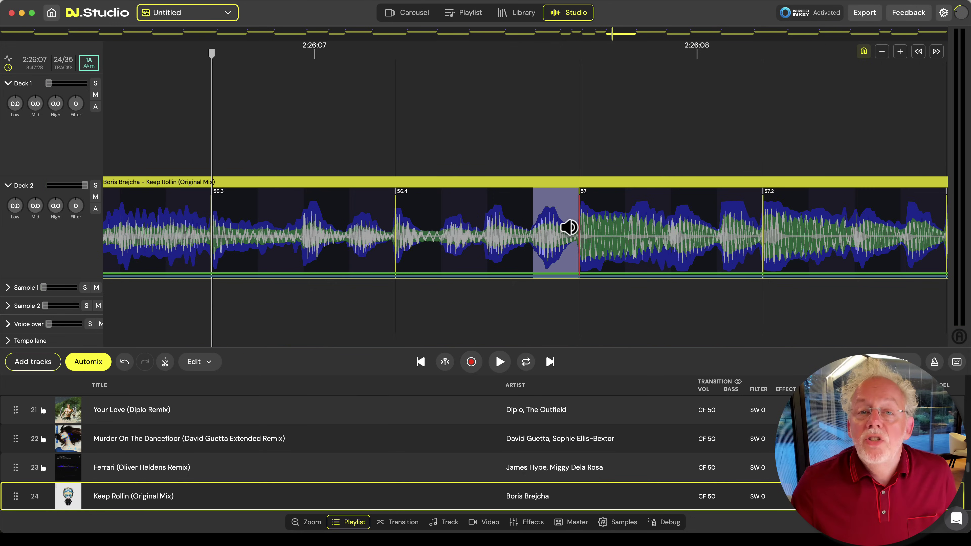
scroll(508, 202, up, 3)
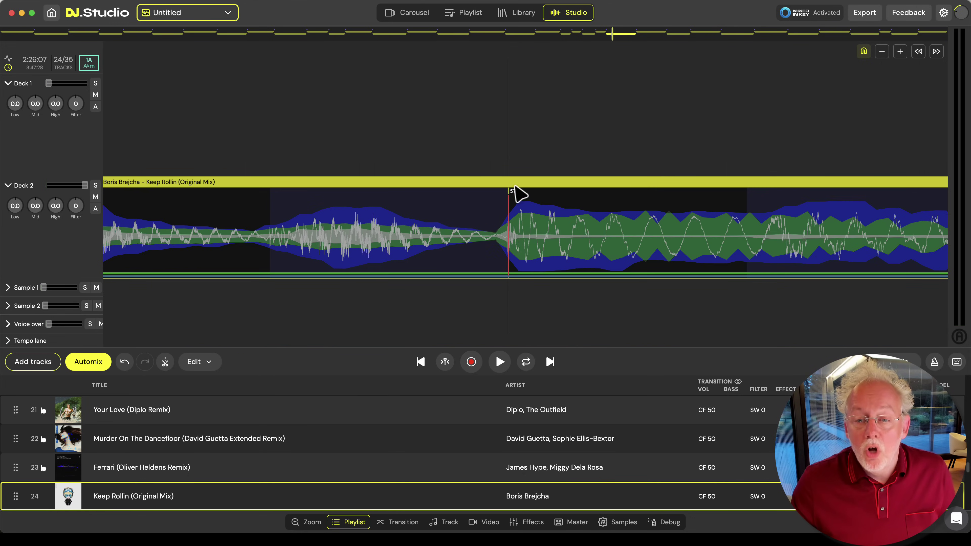
scroll(501, 246, down, 8)
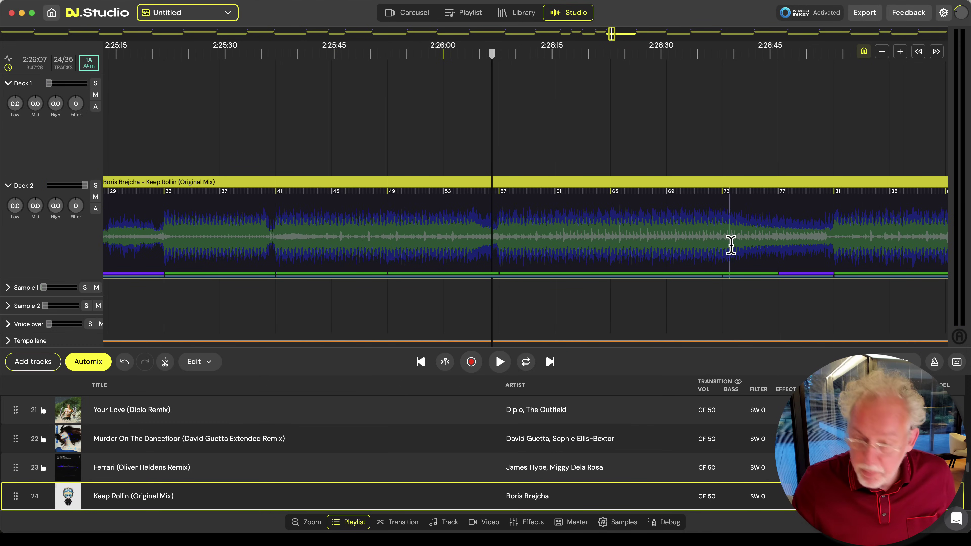
drag(709, 246, 562, 255)
right_click(561, 255)
click(565, 259)
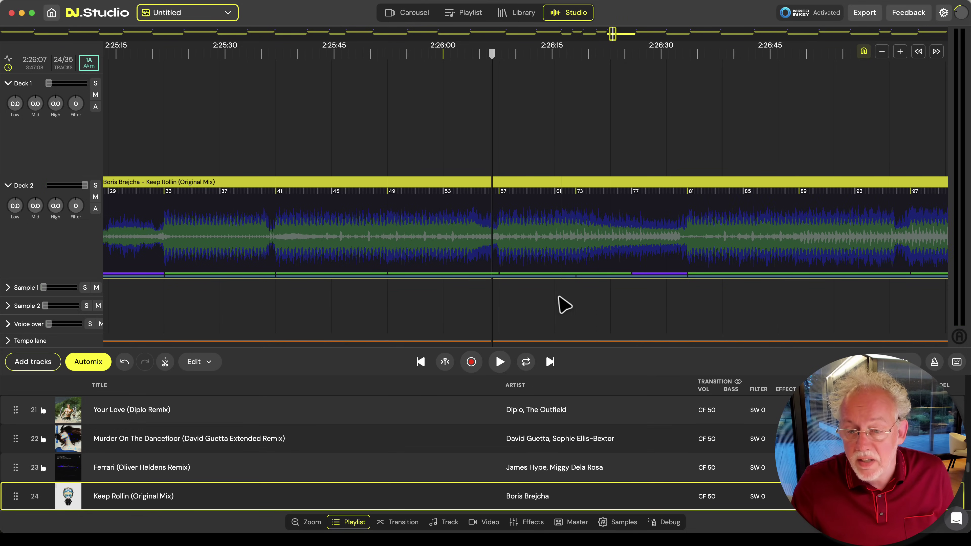
Step: Play back the edited Keep Rollin stretch around bar 72, then stop
key(space)
scroll(559, 315, up, 5)
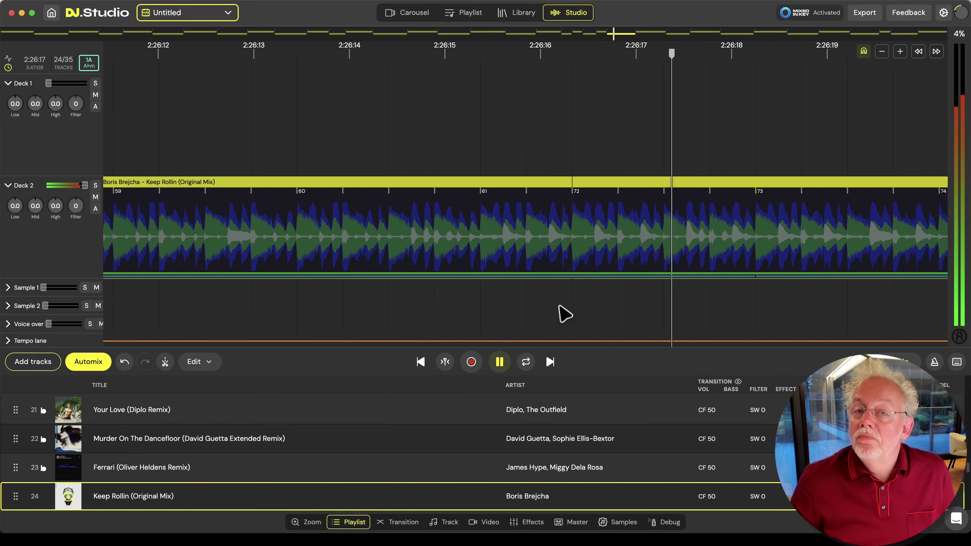
key(space)
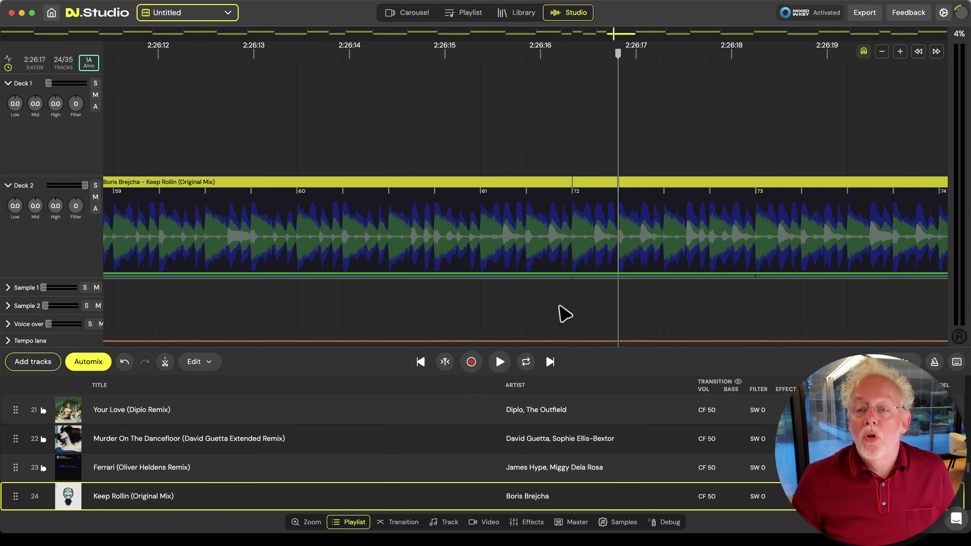
scroll(562, 312, down, 5)
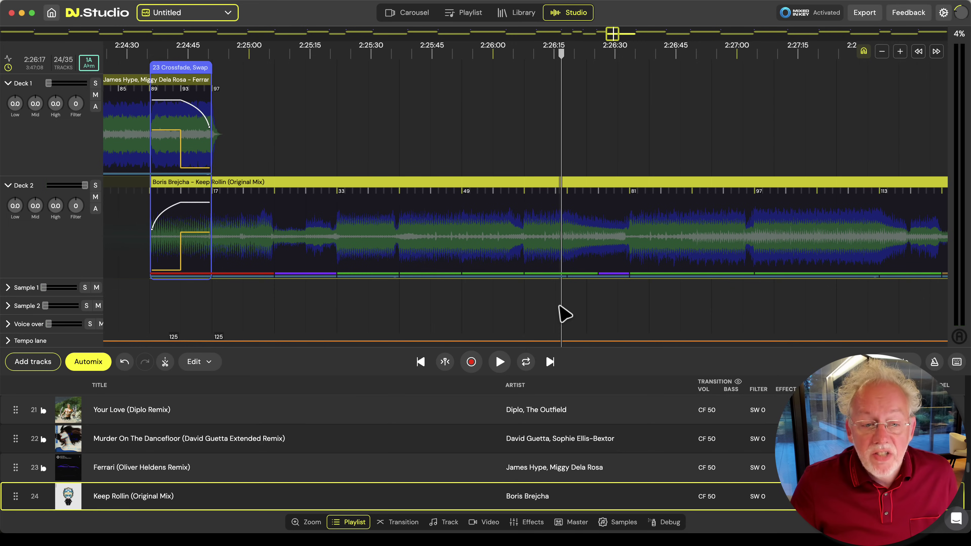
Step: Delete Keep Rollin's sections from the first chorus through bar 81, then play from the cut
scroll(564, 314, down, 1)
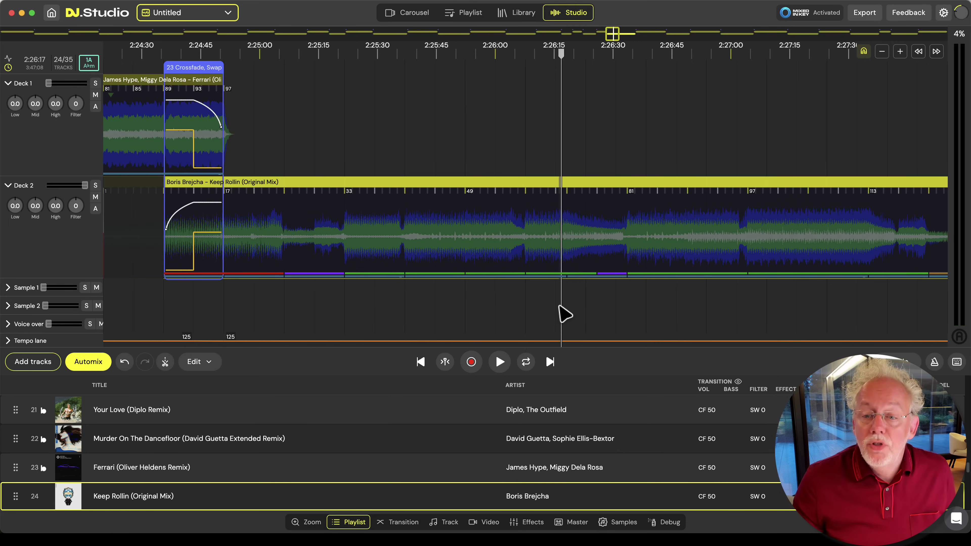
mouse_move(310, 278)
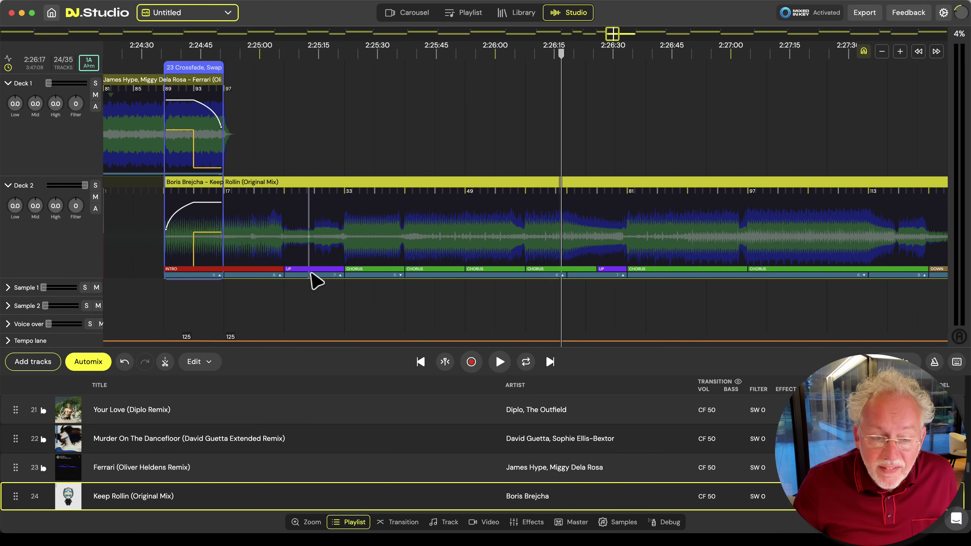
click(357, 271)
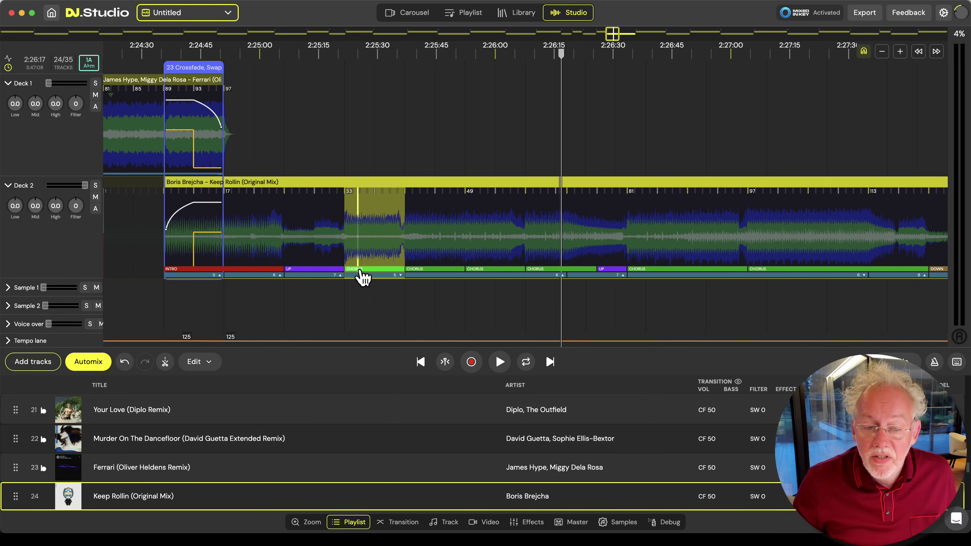
shift+click(611, 270)
key(Delete)
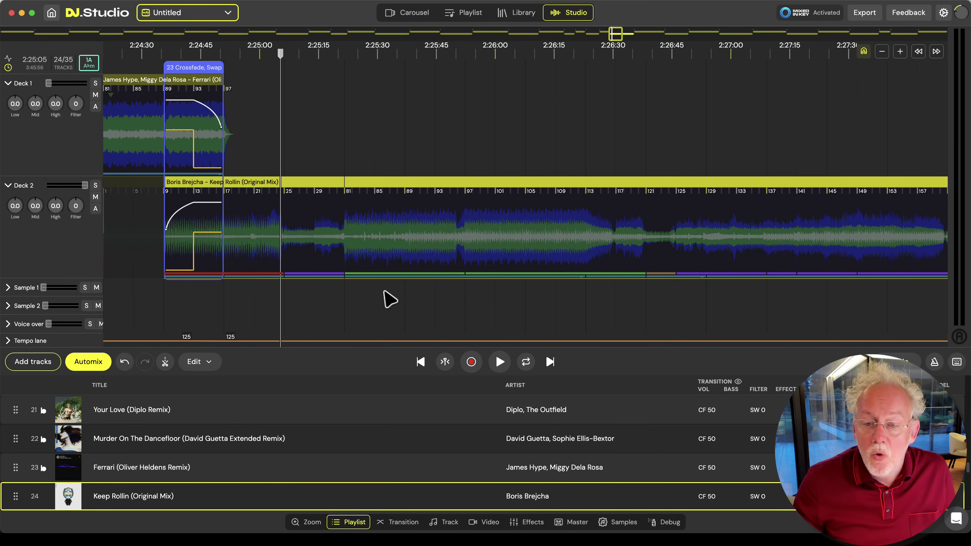
click(336, 255)
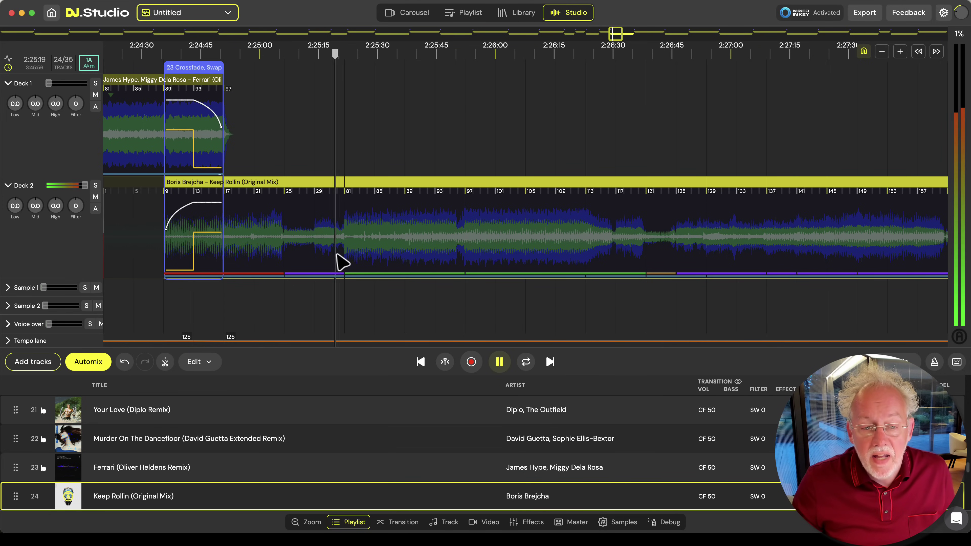
scroll(337, 255, up, 2)
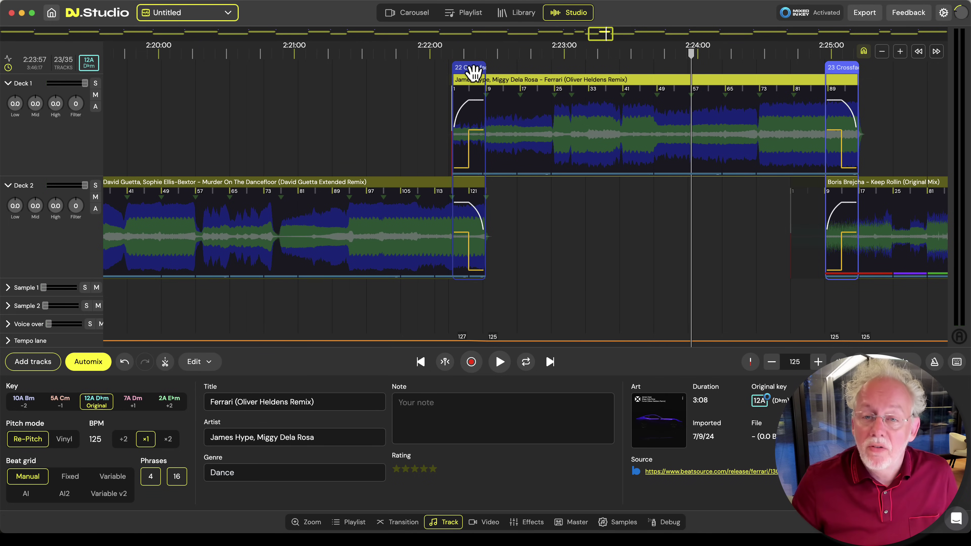
Step: Slide Ferrari earlier so crossfade 22 spans bars 117–125, then zoom to that transition
drag(474, 72, 473, 71)
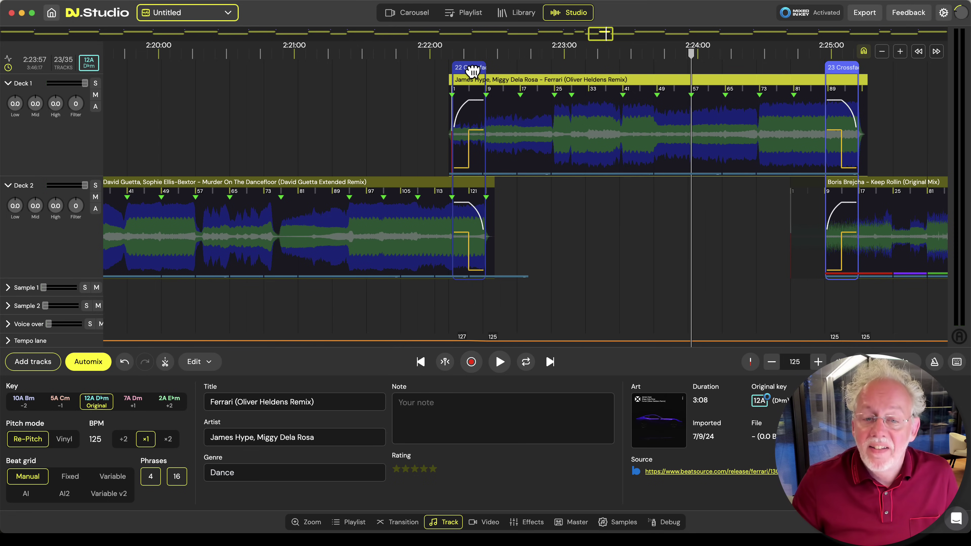
mouse_move(472, 71)
mouse_down()
mouse_move(377, 82)
mouse_move(477, 85)
mouse_up()
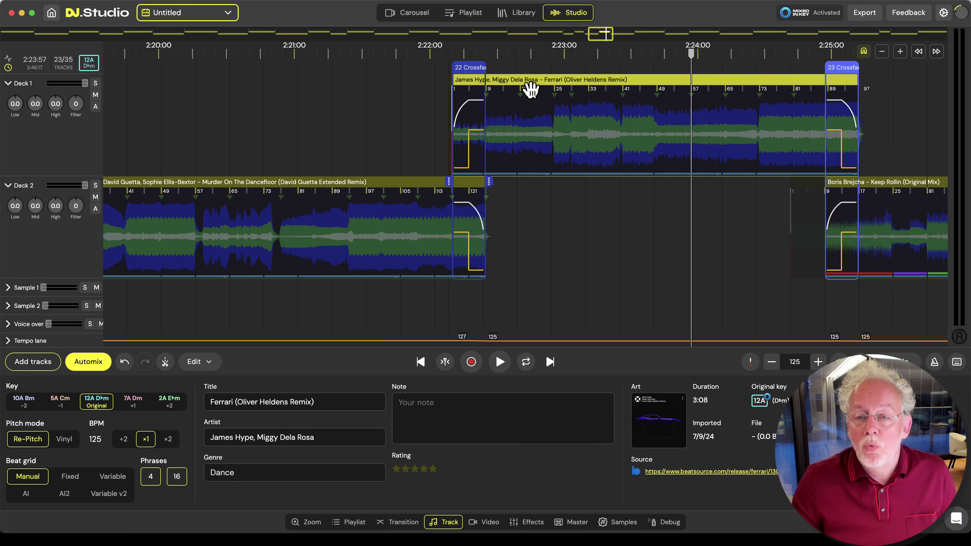
drag(537, 86, 477, 84)
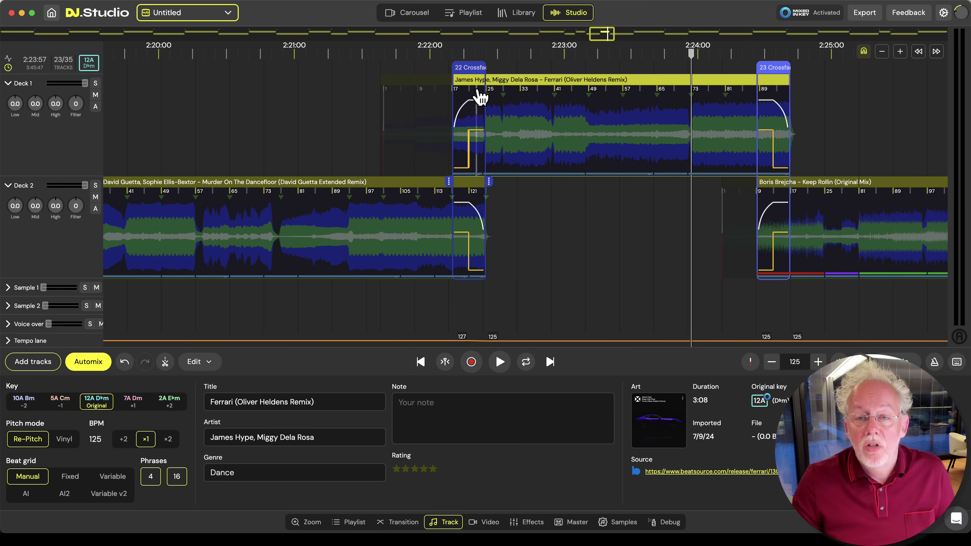
drag(483, 82, 473, 77)
double_click(473, 69)
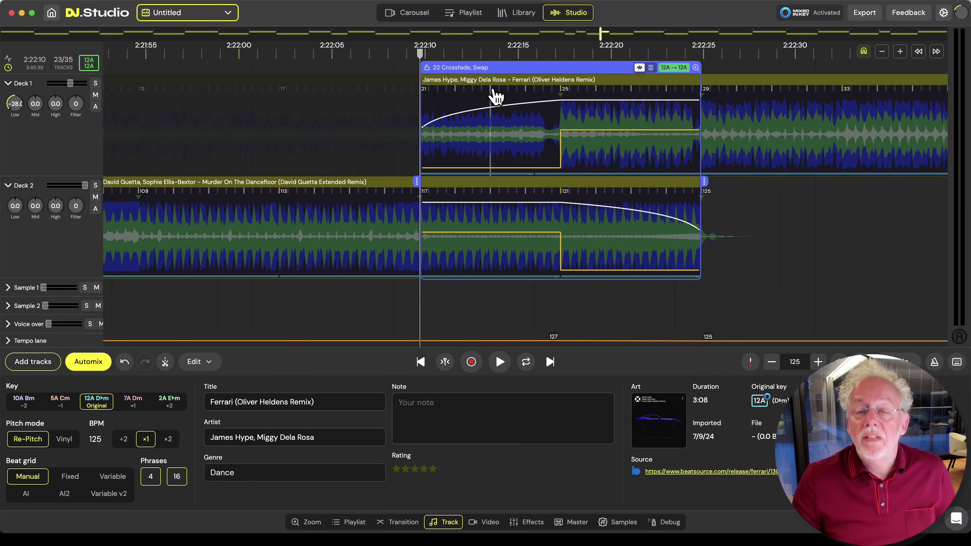
scroll(583, 310, right, 5)
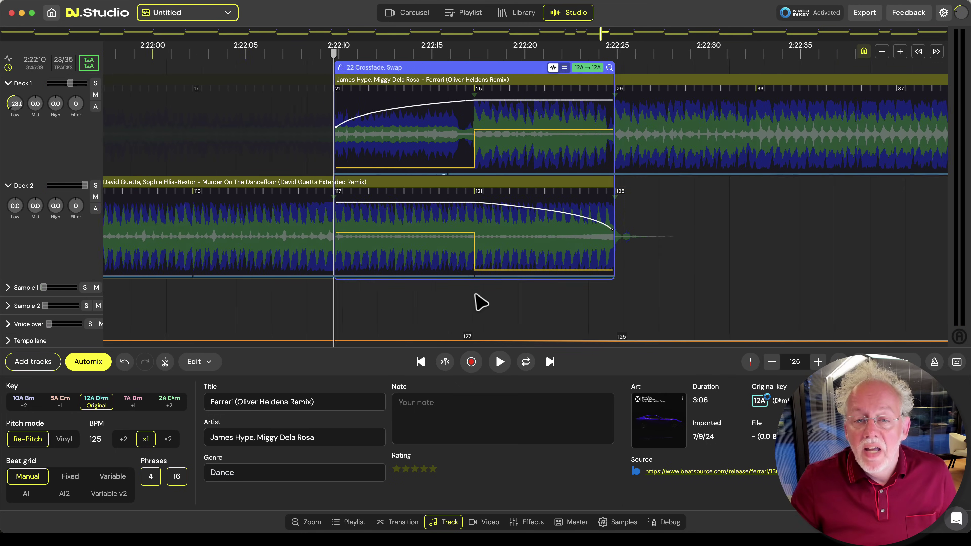
Step: Set transition 22 to 16 bars with the volume crossfade back at 50%
click(475, 244)
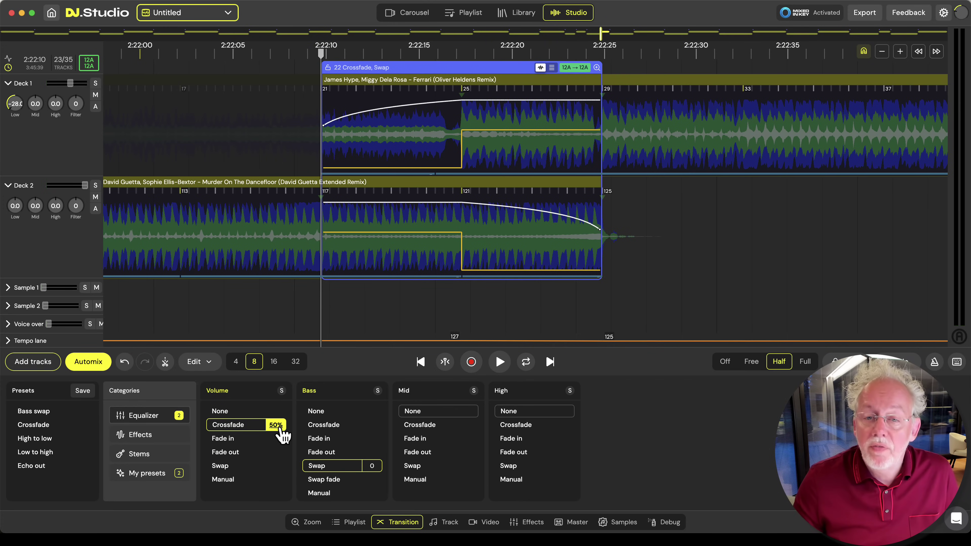
click(282, 428)
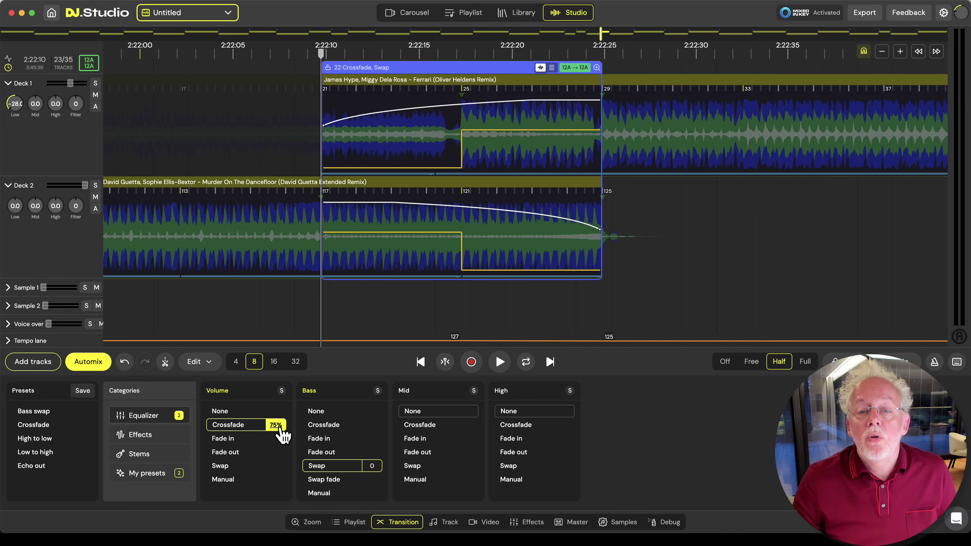
click(275, 425)
click(275, 425)
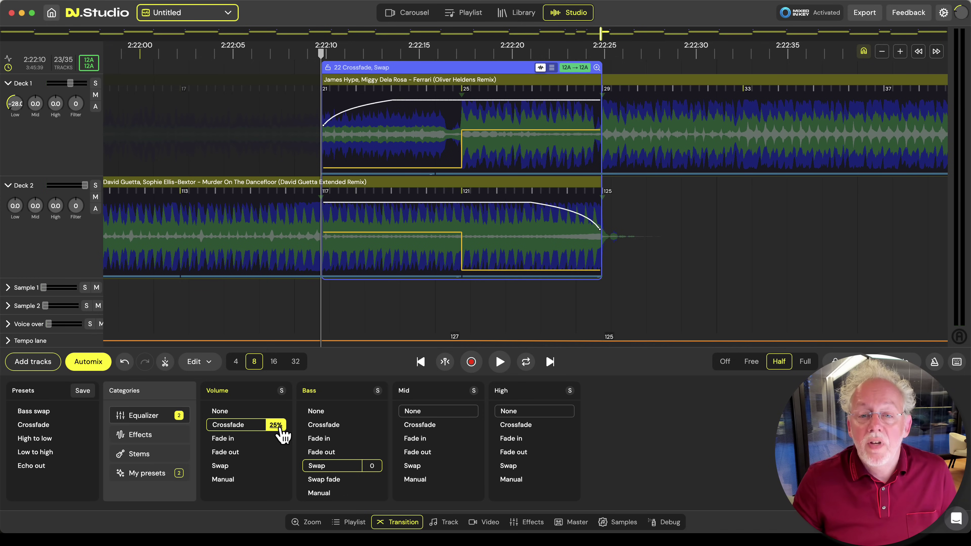
click(276, 425)
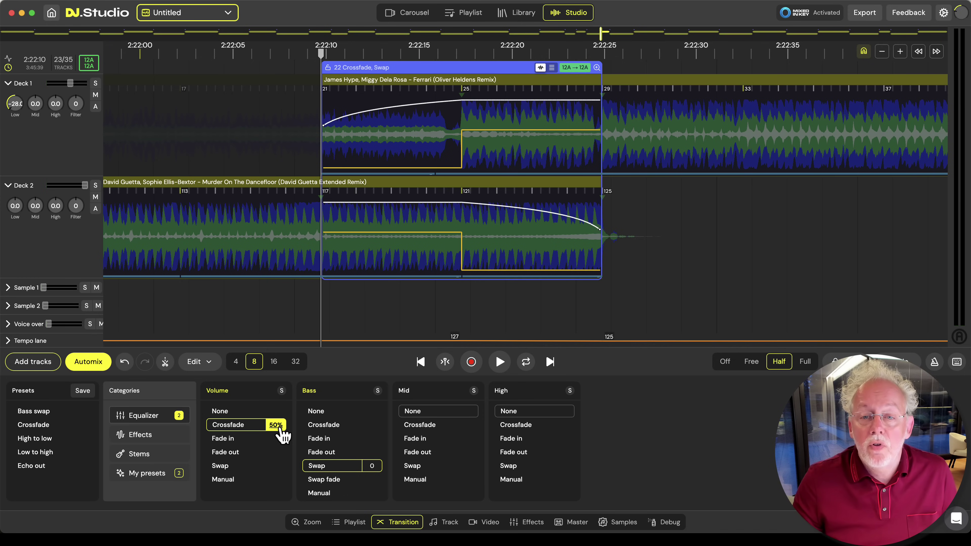
click(274, 362)
Step: Shift Murder On The Dancefloor about eight bars later and Ferrari about four bars later
scroll(494, 315, down, 5)
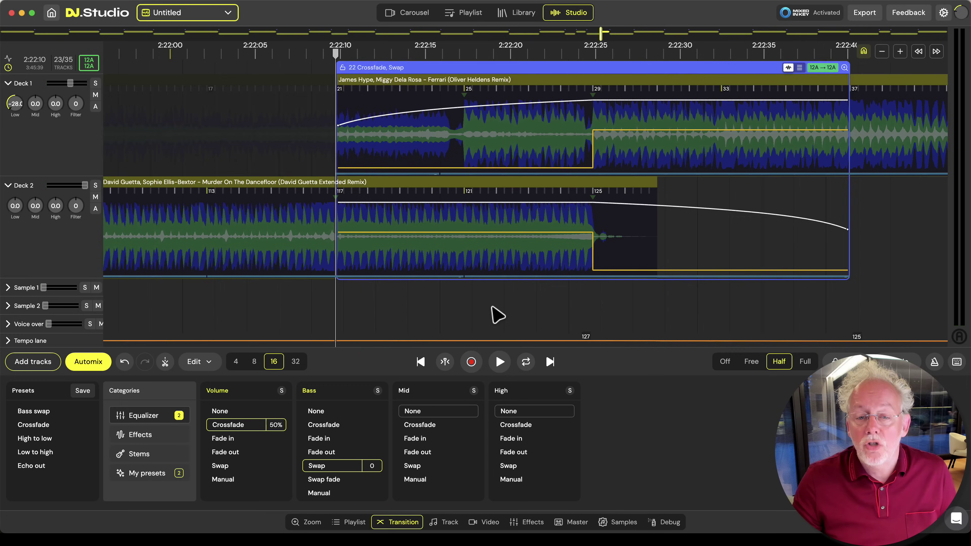
drag(505, 192, 593, 191)
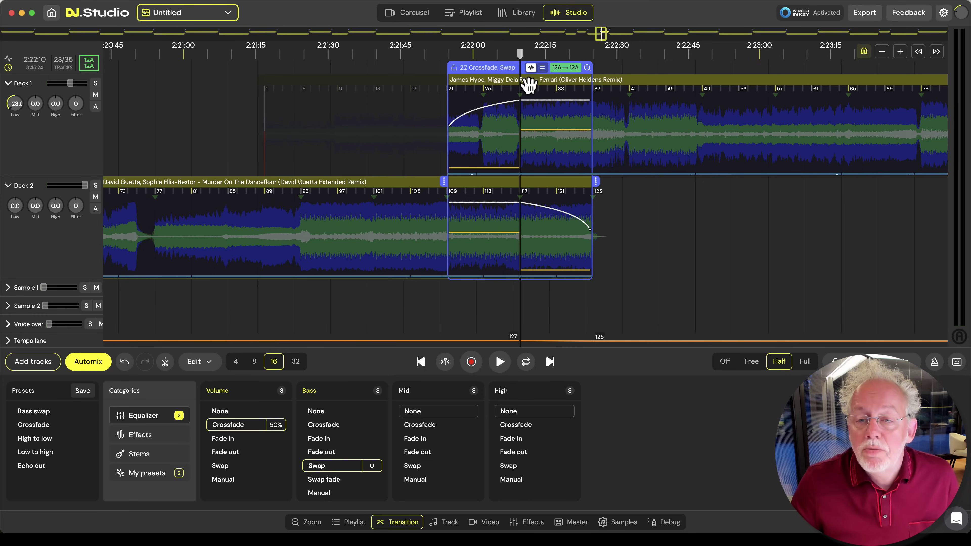
drag(524, 84, 549, 82)
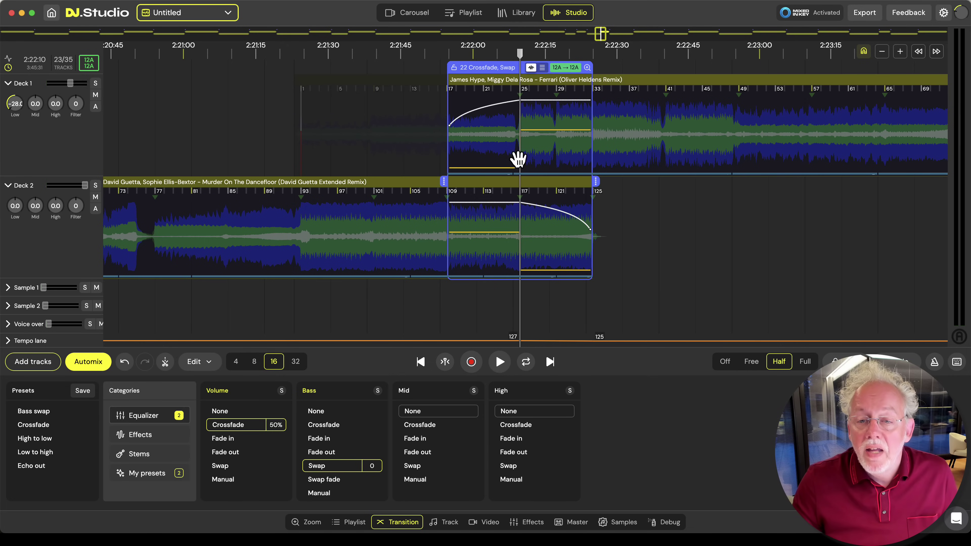
Step: While playing transition 22, raise Ferrari's starting volume to about -8.6 dB and set Bass Swap to 1
click(485, 304)
key(space)
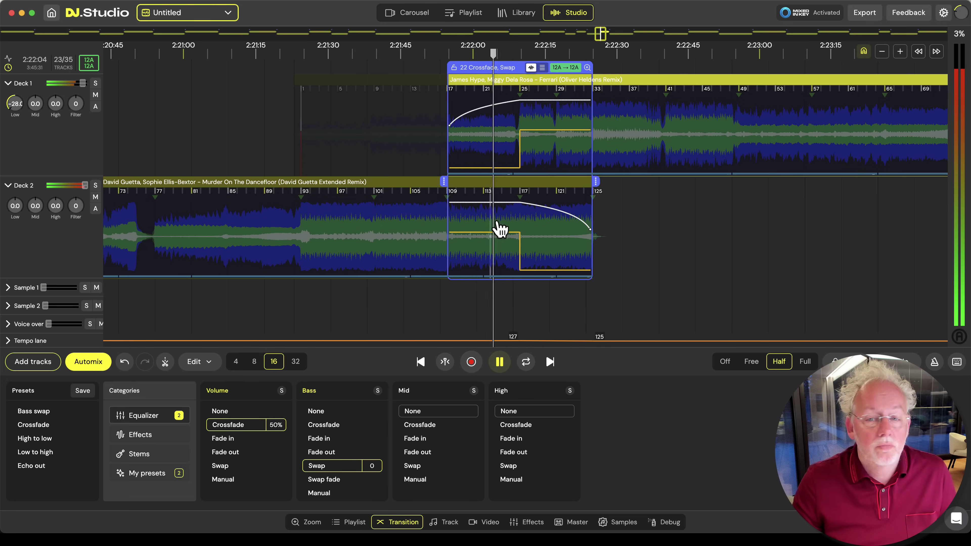
drag(449, 125, 449, 107)
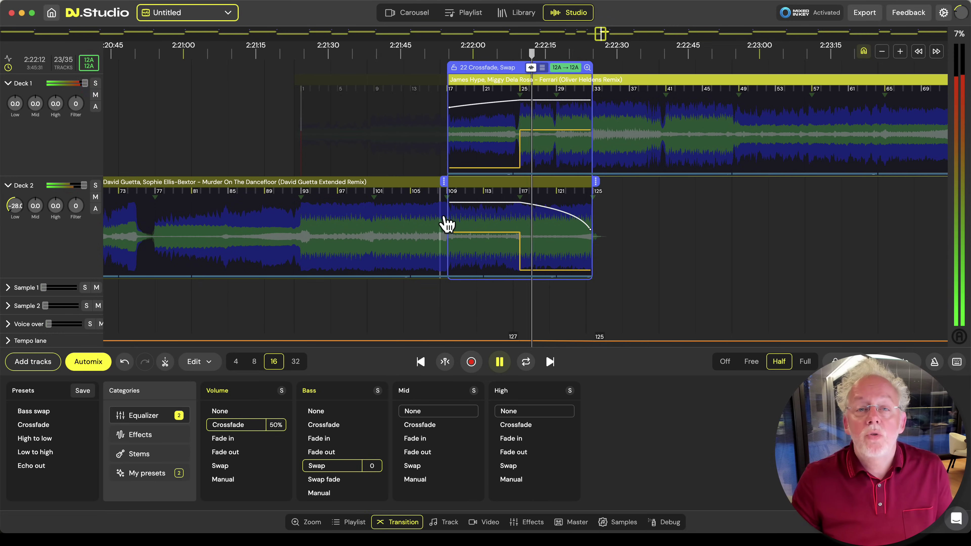
key(space)
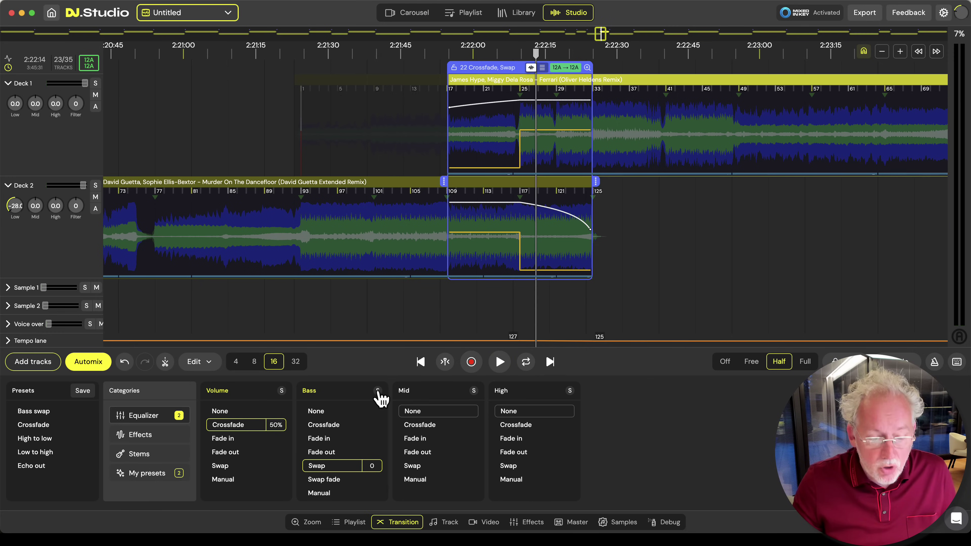
scroll(373, 466, up, 1)
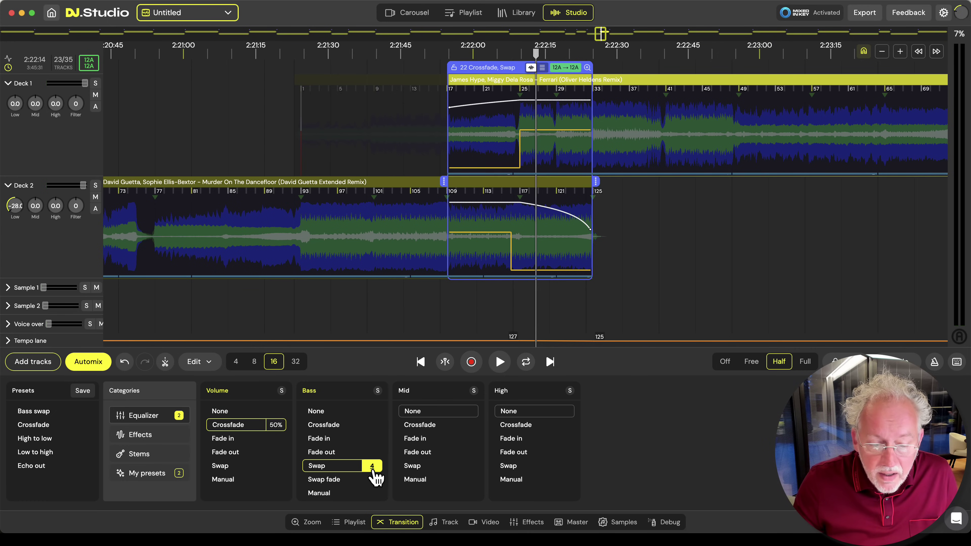
Step: Add a Riser noise effect with a 25-50 range to transition 22
click(495, 298)
click(151, 438)
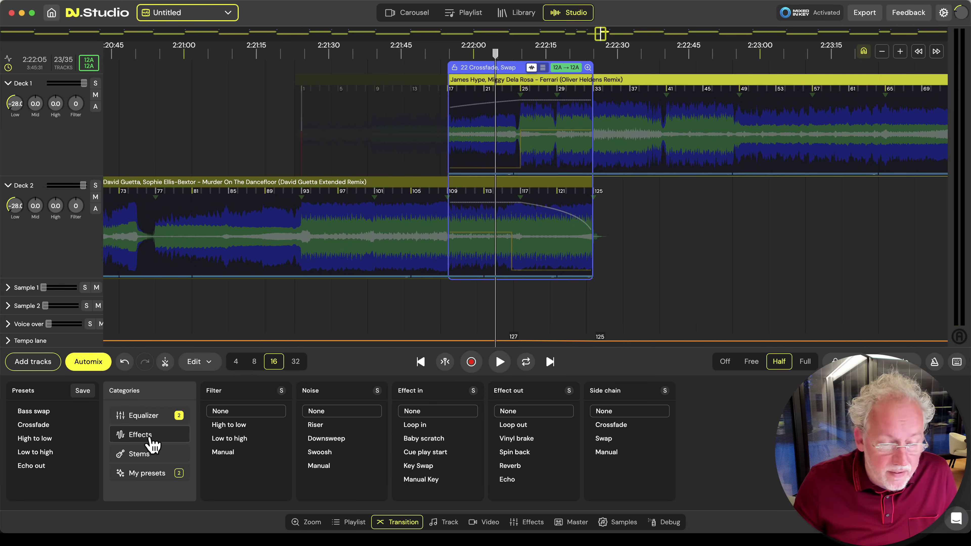
click(331, 427)
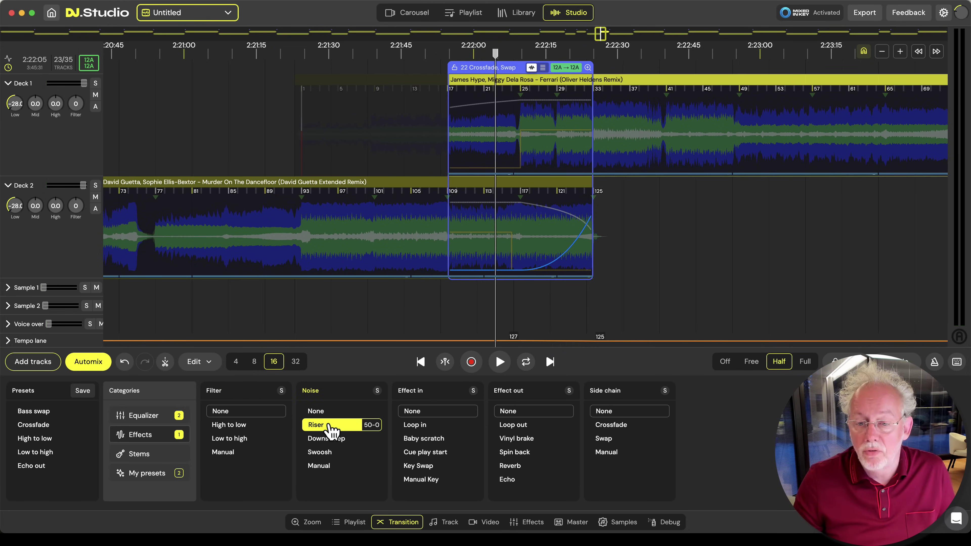
click(370, 425)
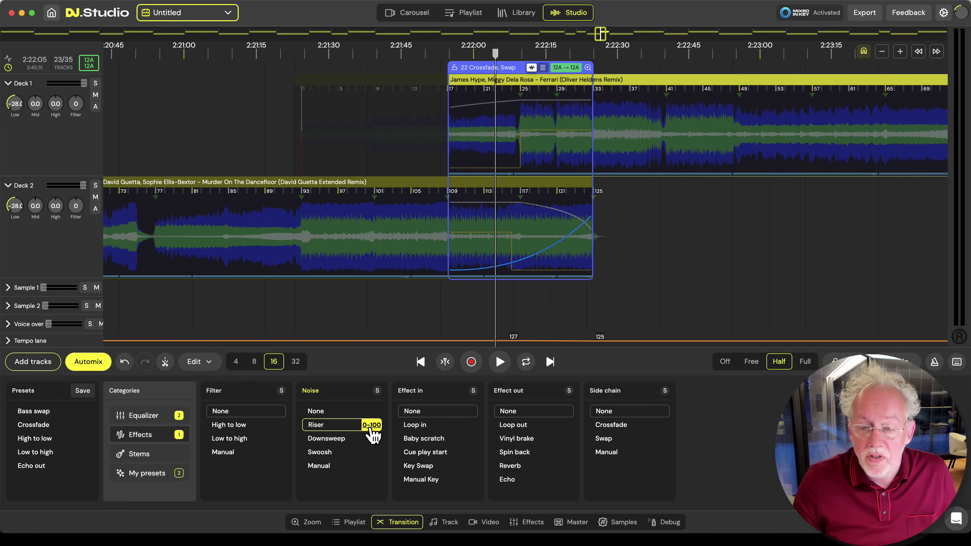
click(370, 425)
Step: Play back the transition to hear the riser build, then stop
key(space)
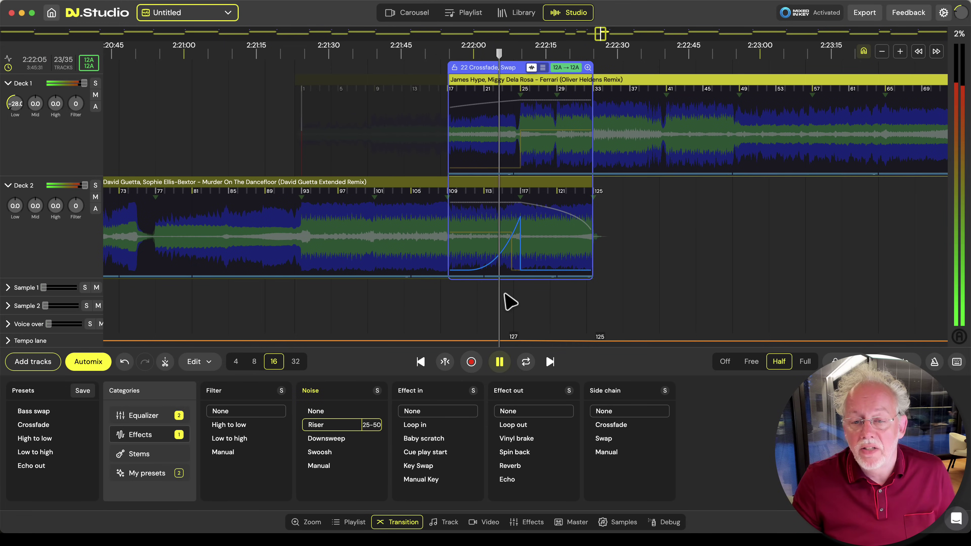
scroll(507, 299, up, 5)
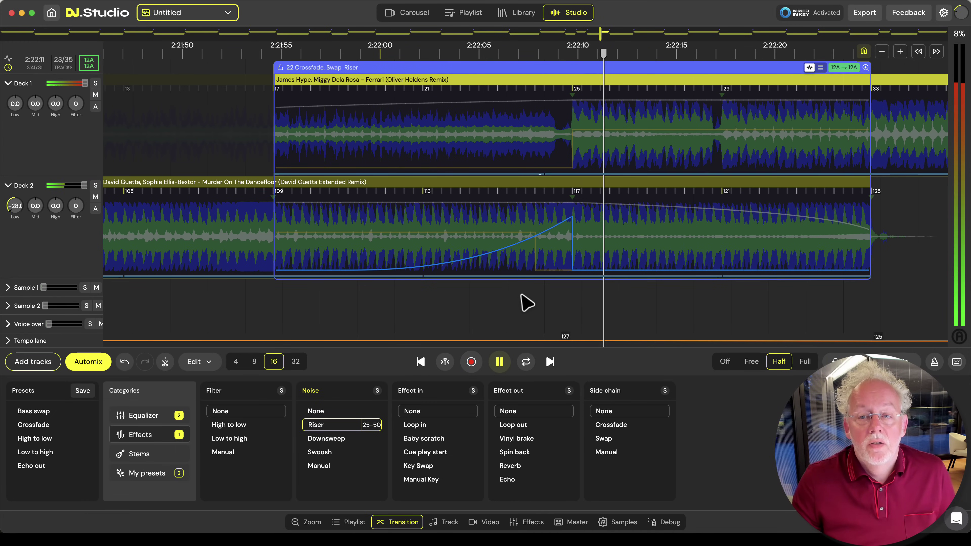
key(space)
scroll(587, 297, down, 5)
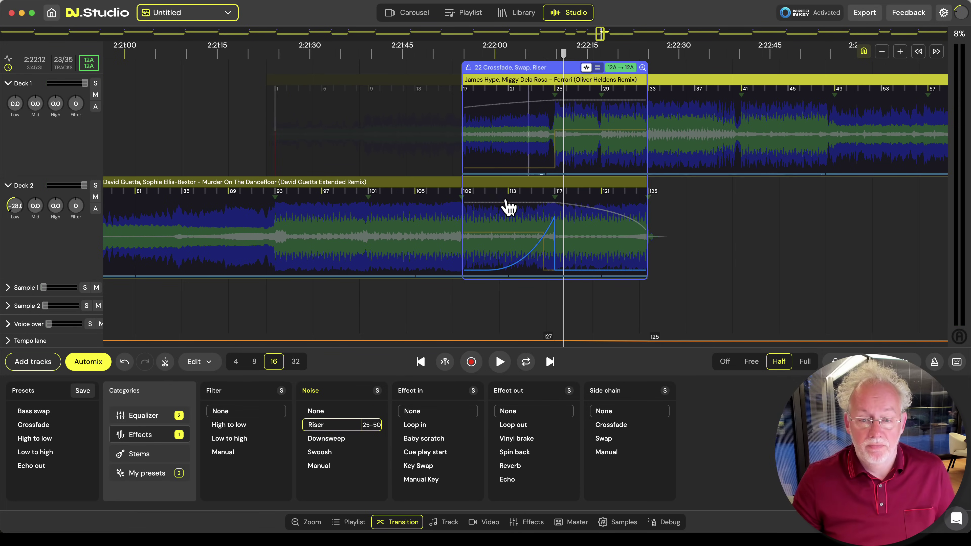
Step: Undo the last edit, shift Murder On The Dancefloor eight bars later, and preview the transition
key(super+z)
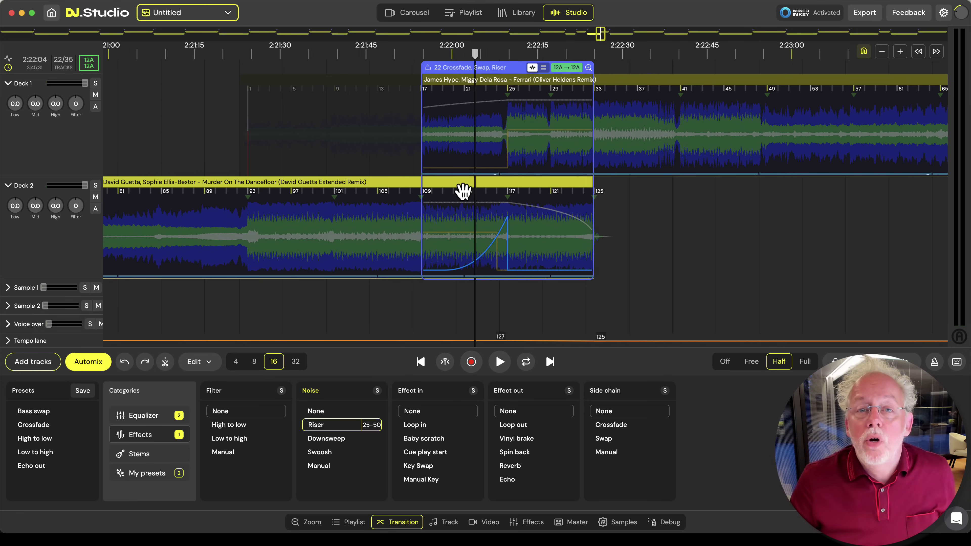
drag(454, 190, 516, 193)
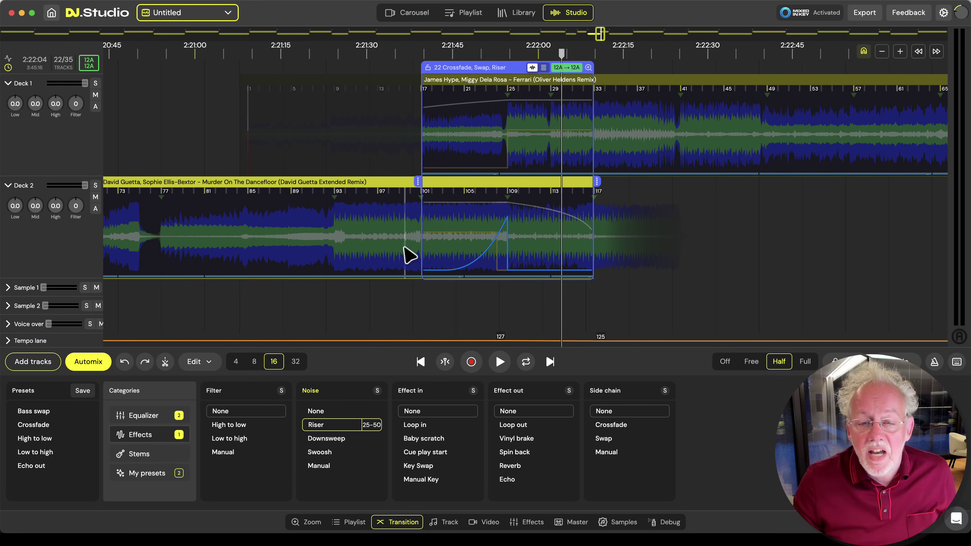
click(421, 305)
key(space)
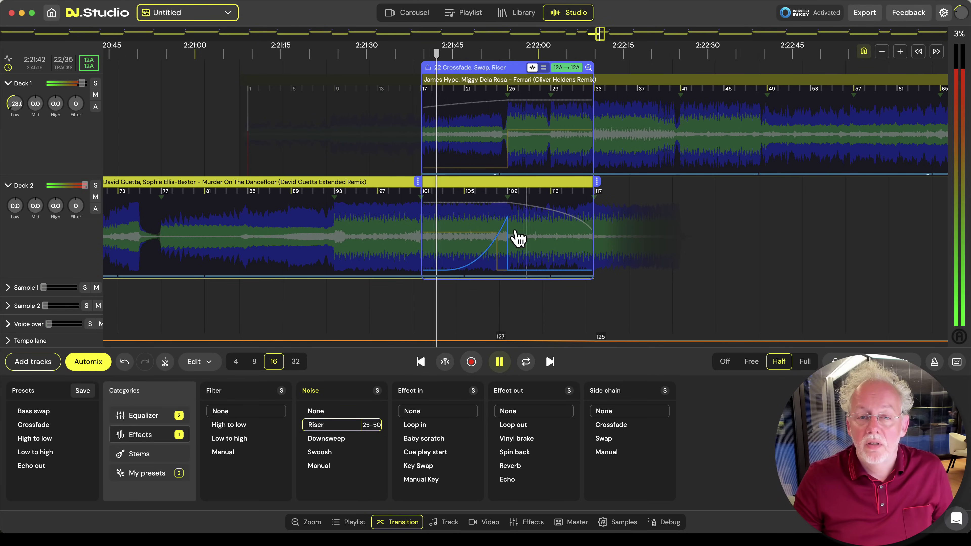
click(427, 111)
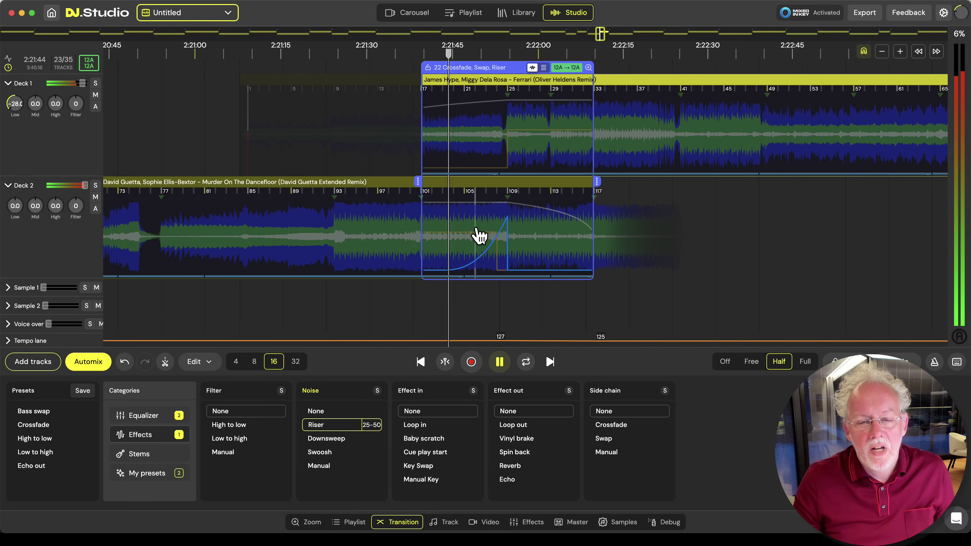
click(489, 222)
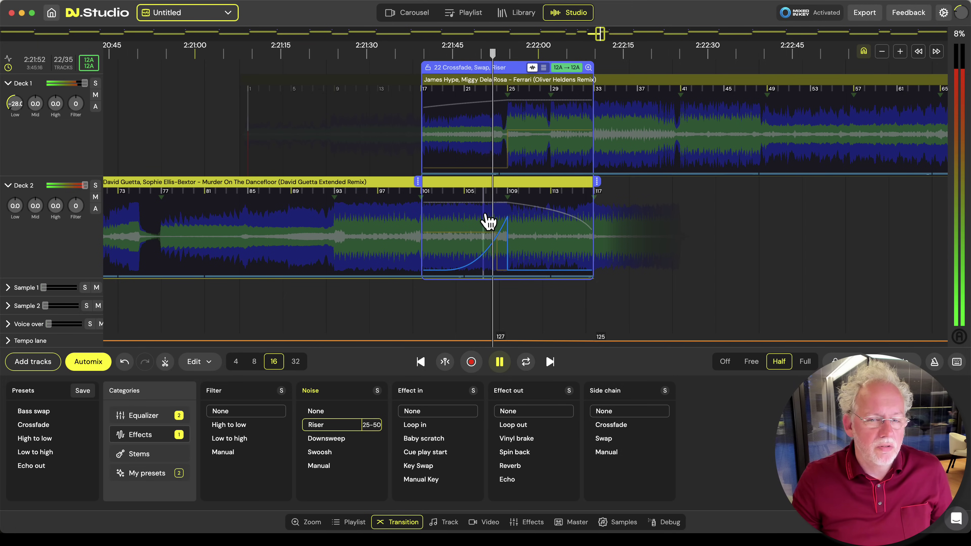
key(space)
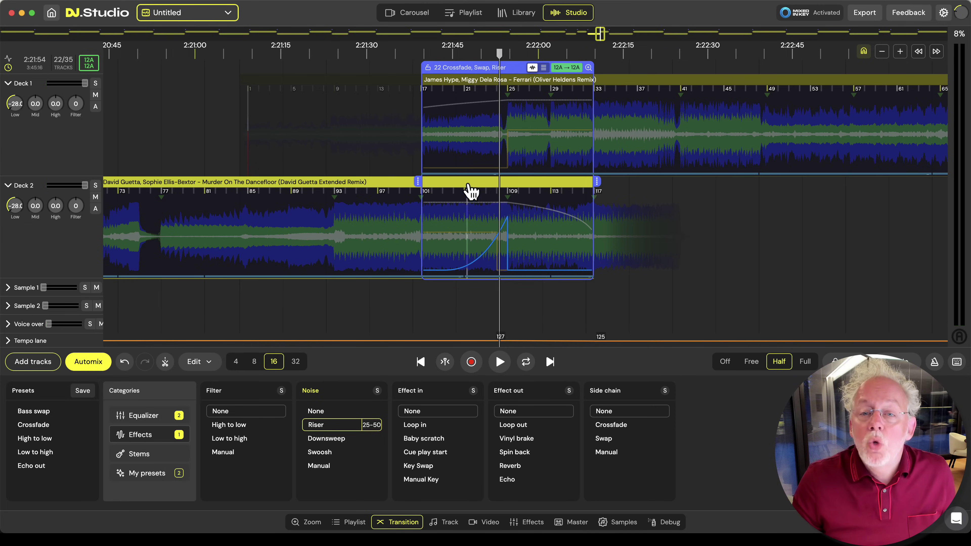
Step: Switch transition 22 to a Stems transition and zoom in on it
click(529, 112)
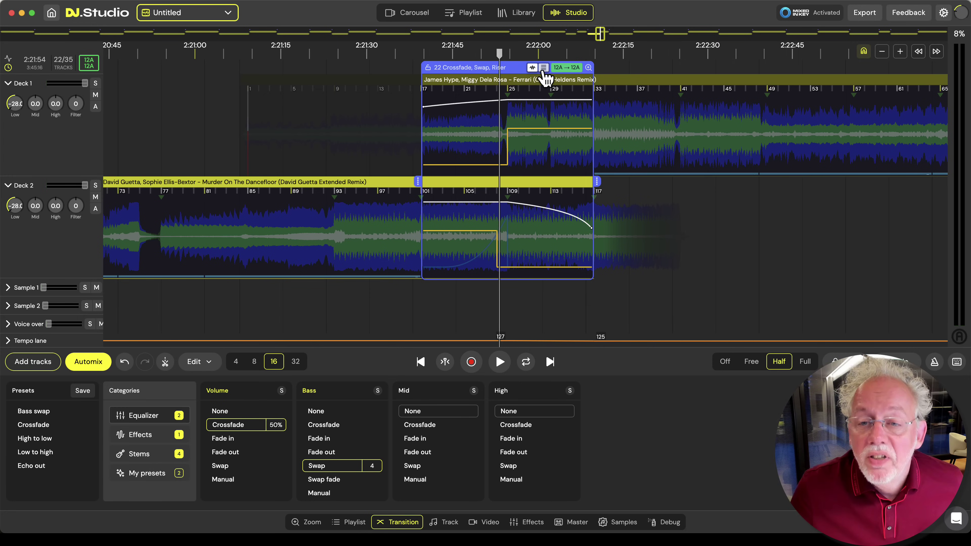
click(543, 69)
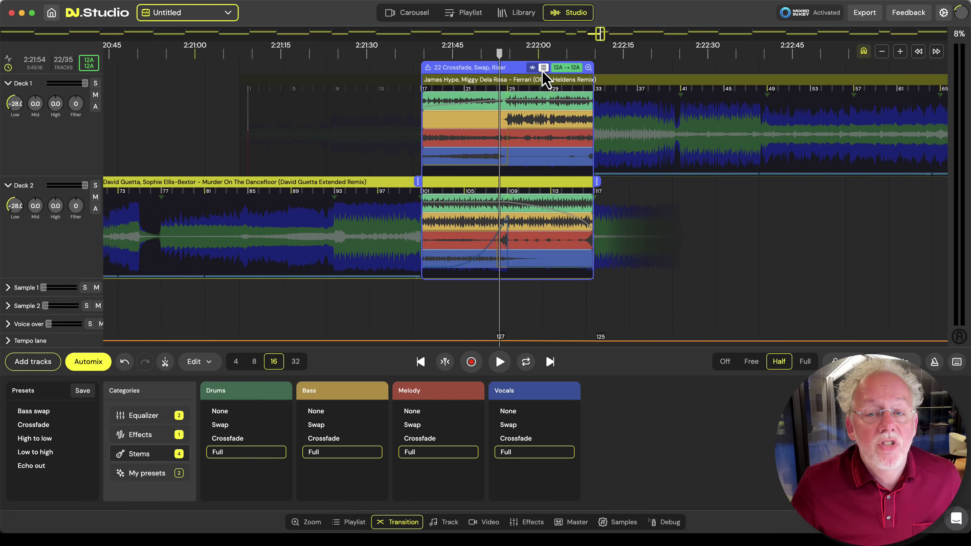
click(534, 162)
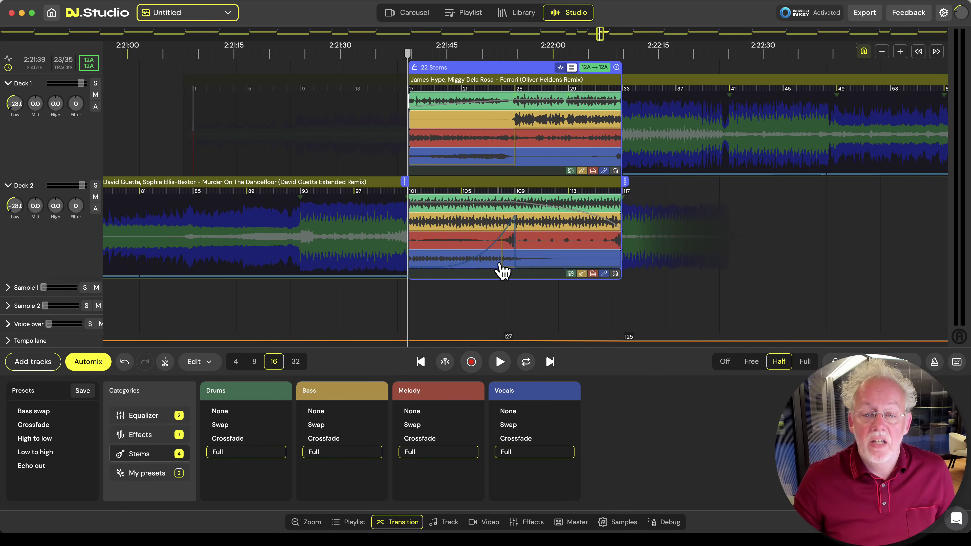
double_click(508, 73)
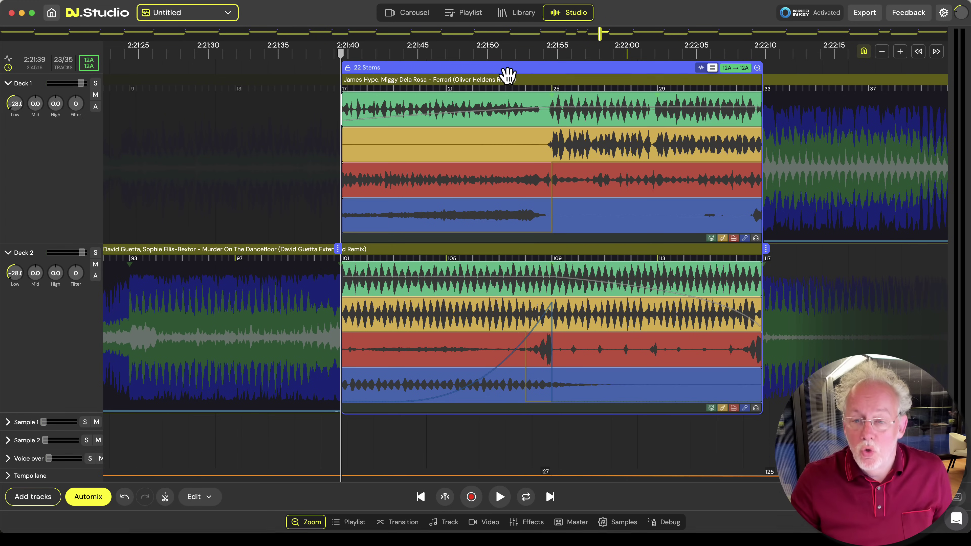
key(Left)
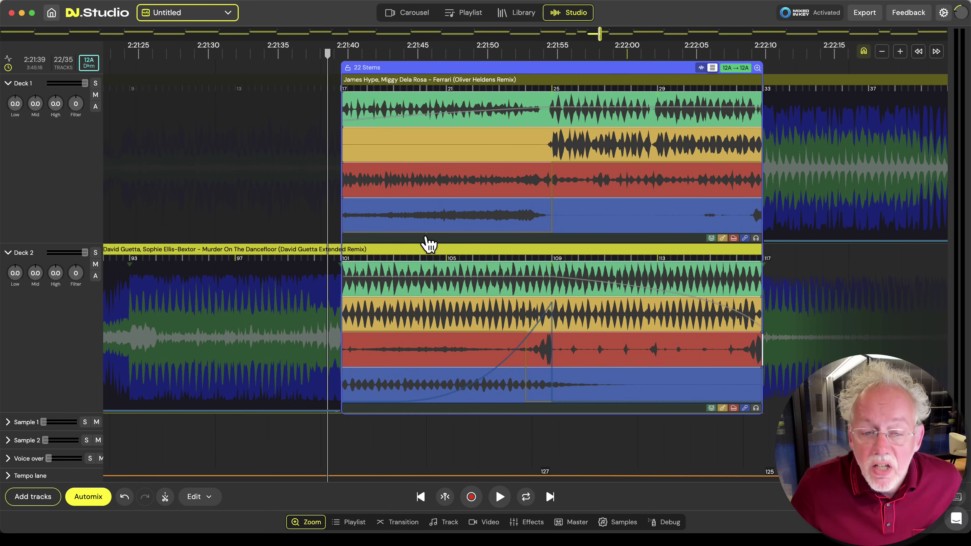
Step: Play the transition with Deck 1 soloed, muting and restoring Ferrari's vocals stem
key(space)
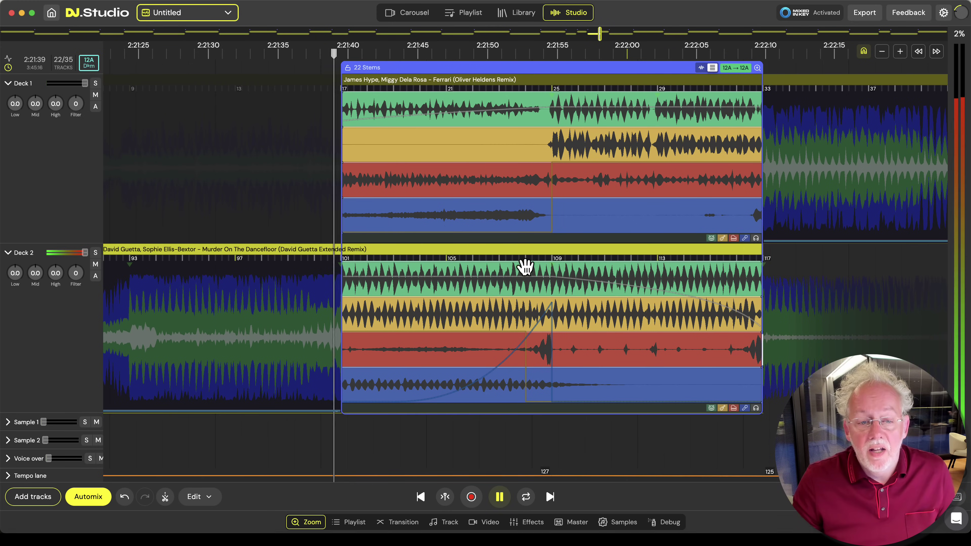
click(756, 239)
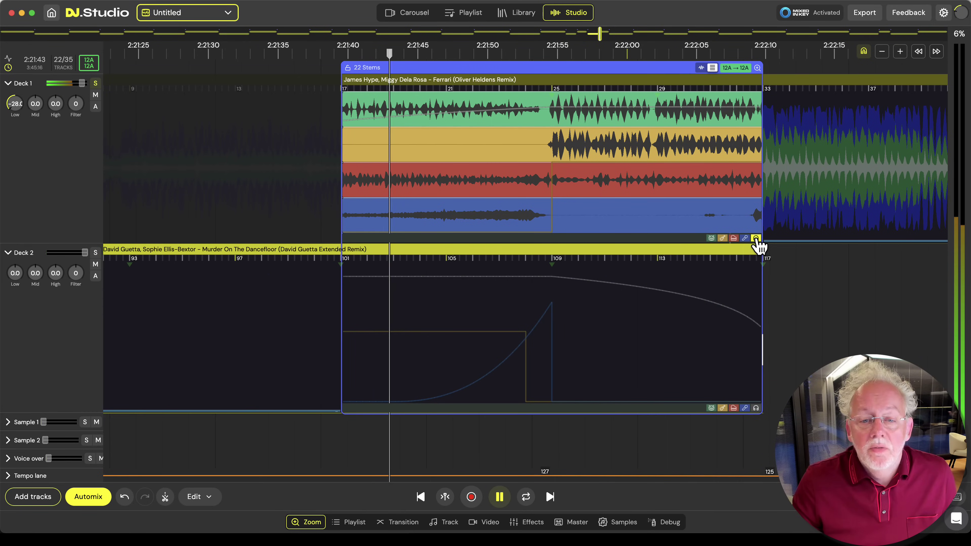
click(745, 238)
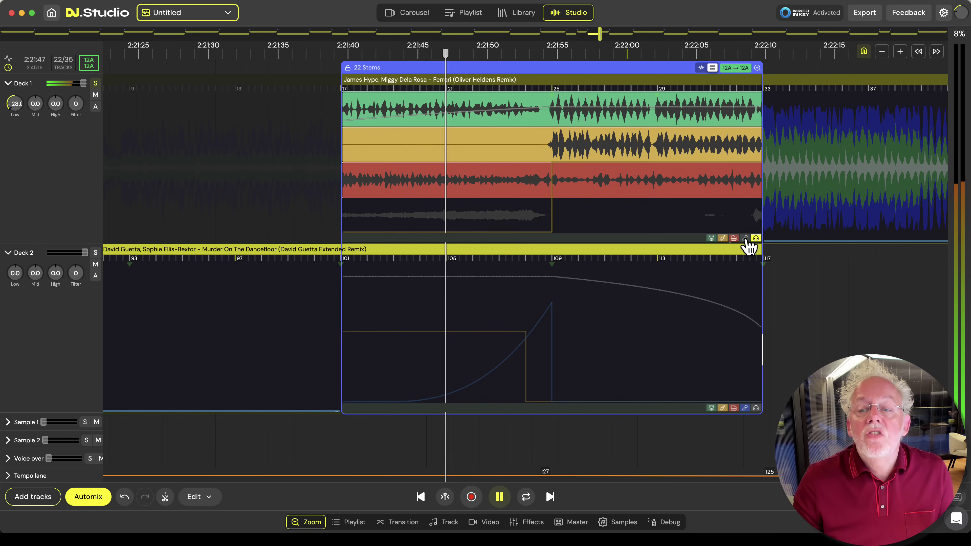
click(745, 238)
click(755, 238)
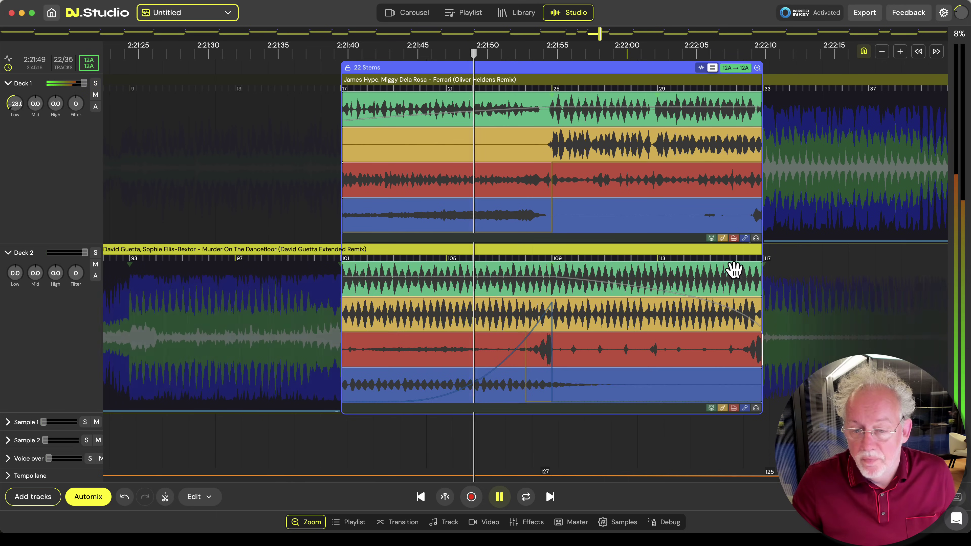
key(space)
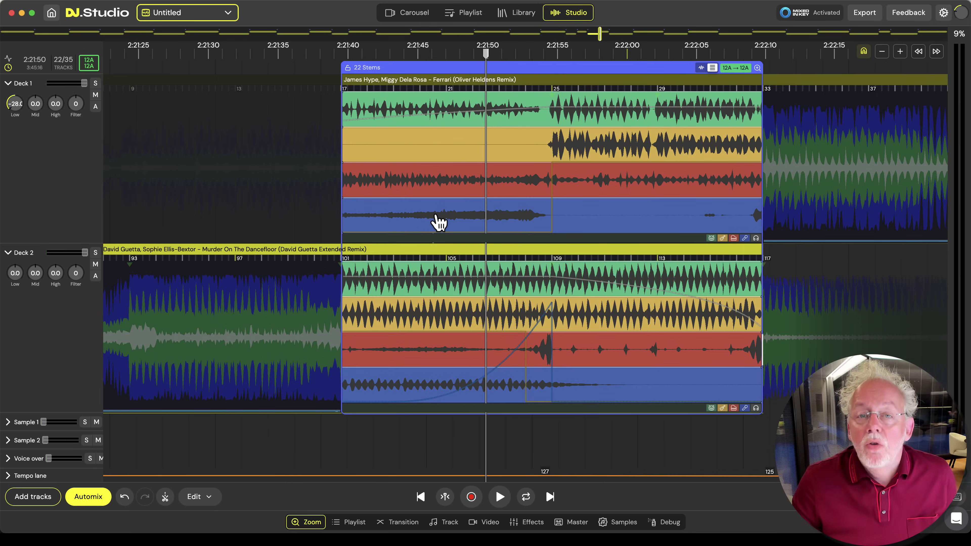
click(745, 239)
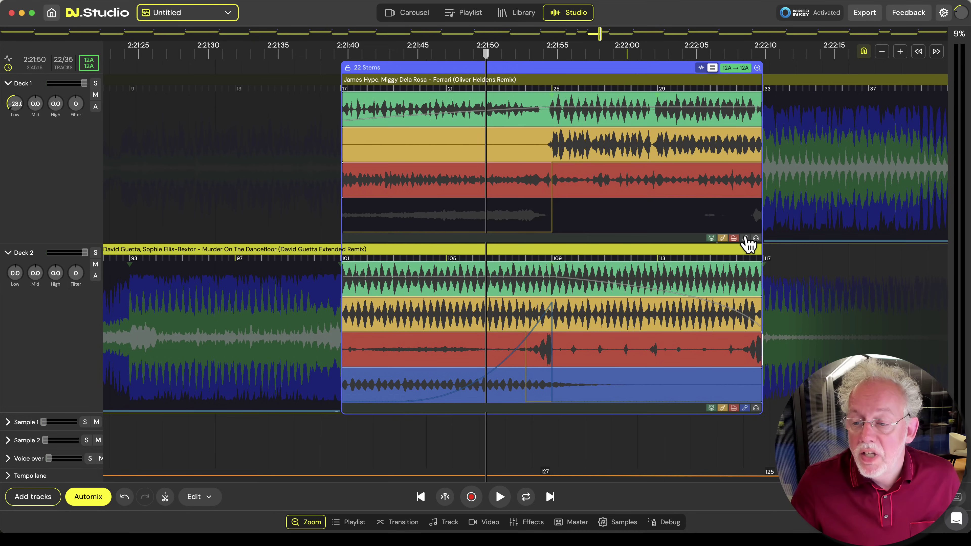
click(745, 238)
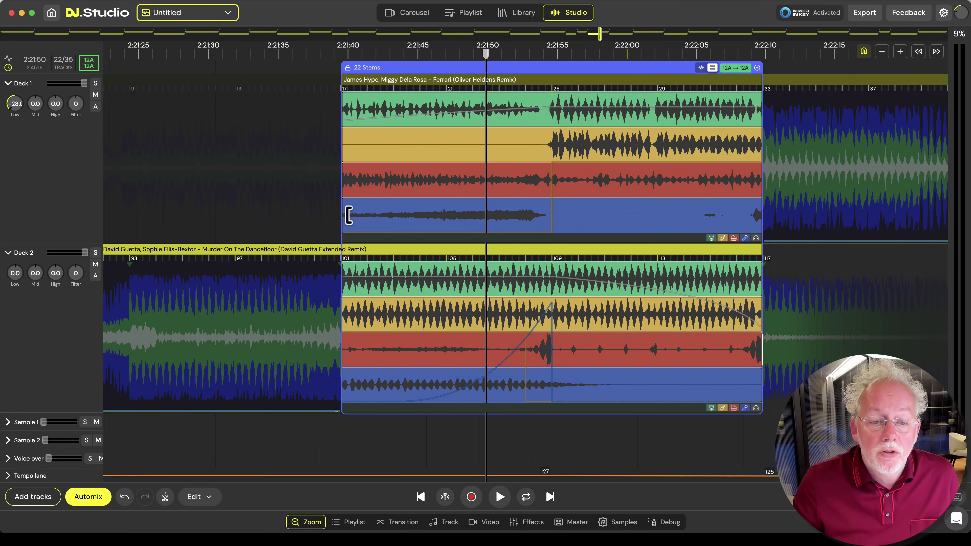
Step: Start Ferrari's vocals and drums stems around bar 25, then play the transition to check
drag(541, 224, 562, 225)
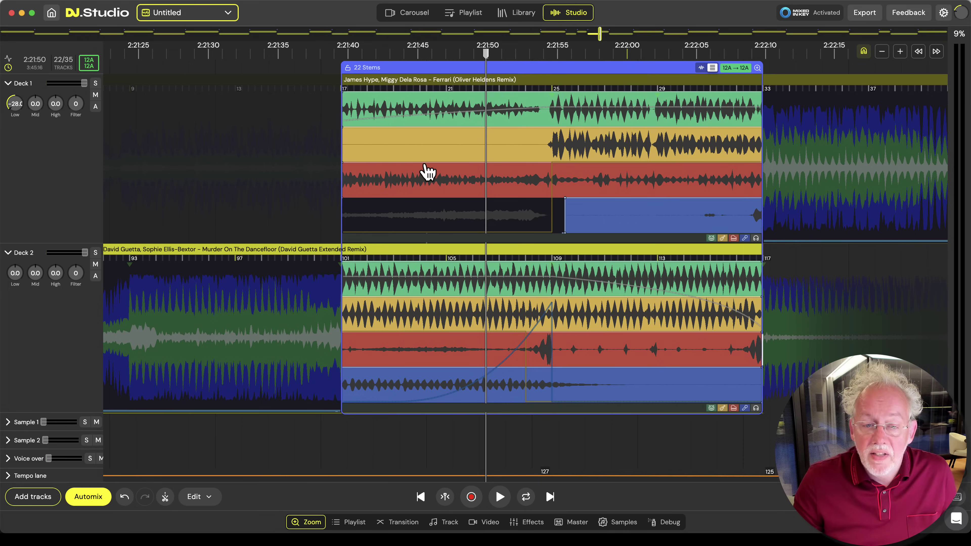
drag(345, 102, 537, 111)
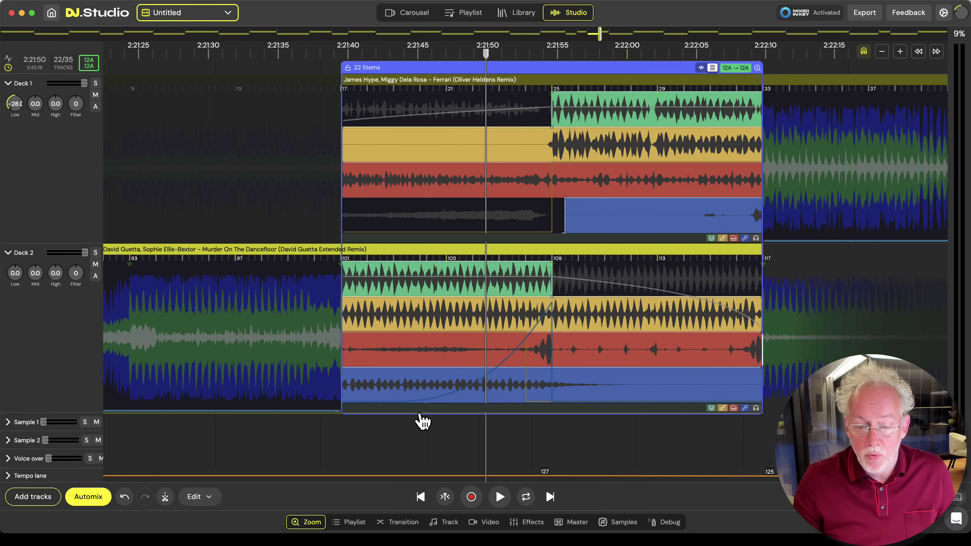
click(479, 425)
key(space)
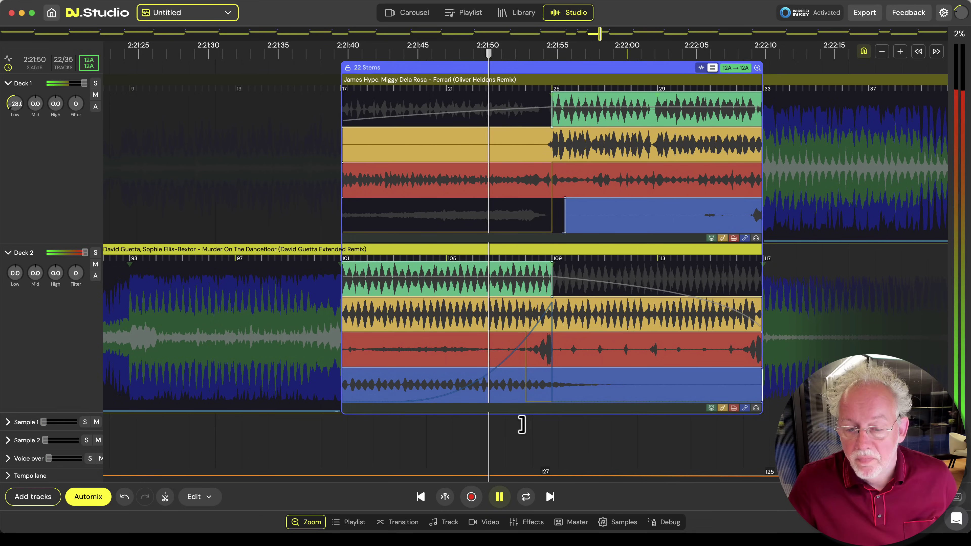
scroll(522, 424, up, 3)
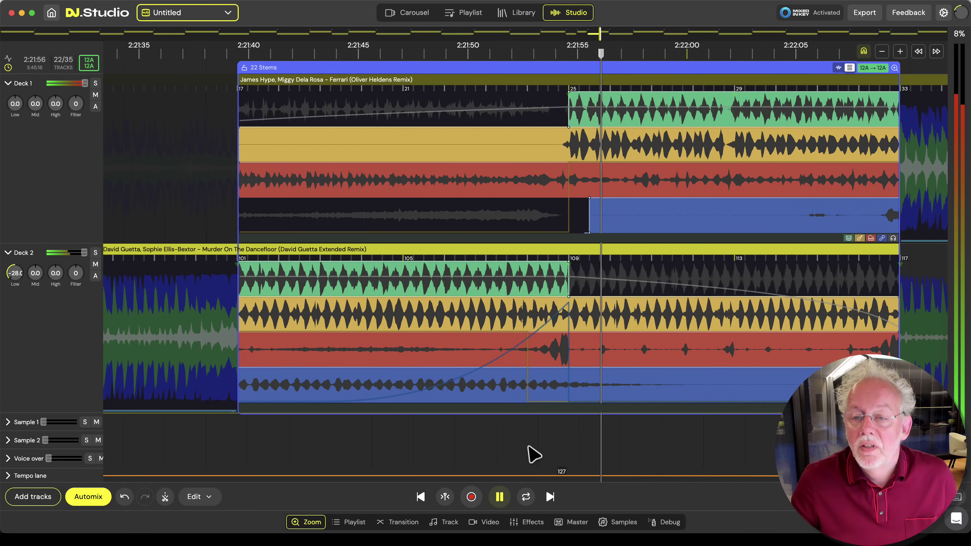
key(space)
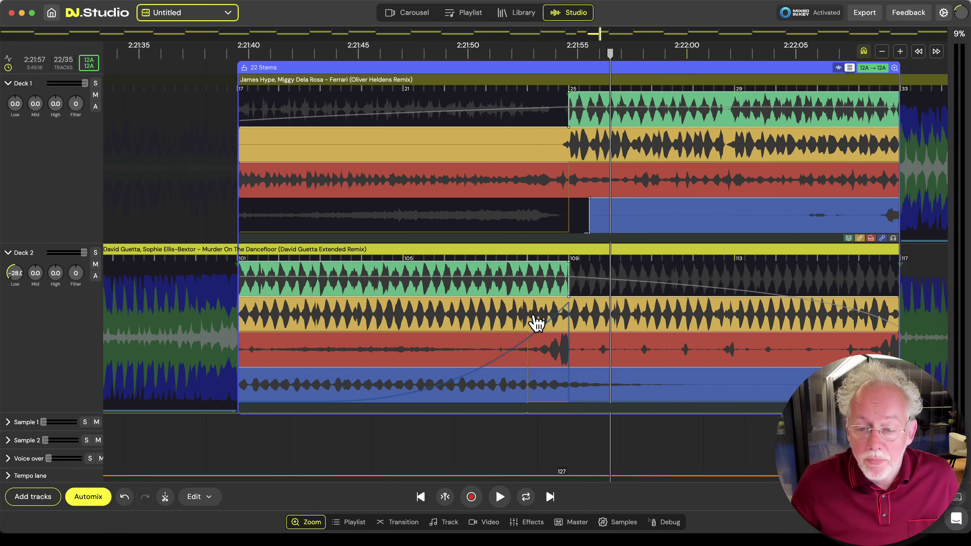
key(space)
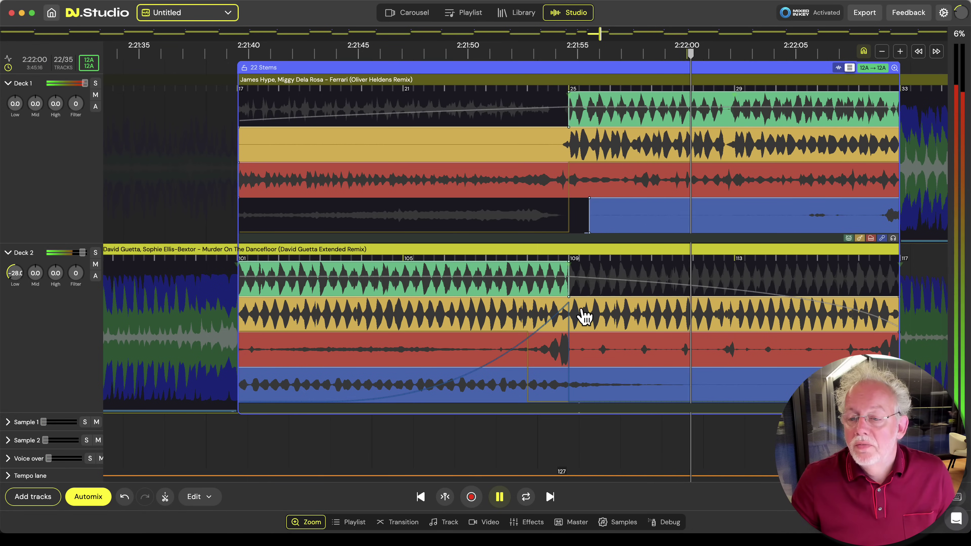
key(space)
scroll(667, 273, down, 3)
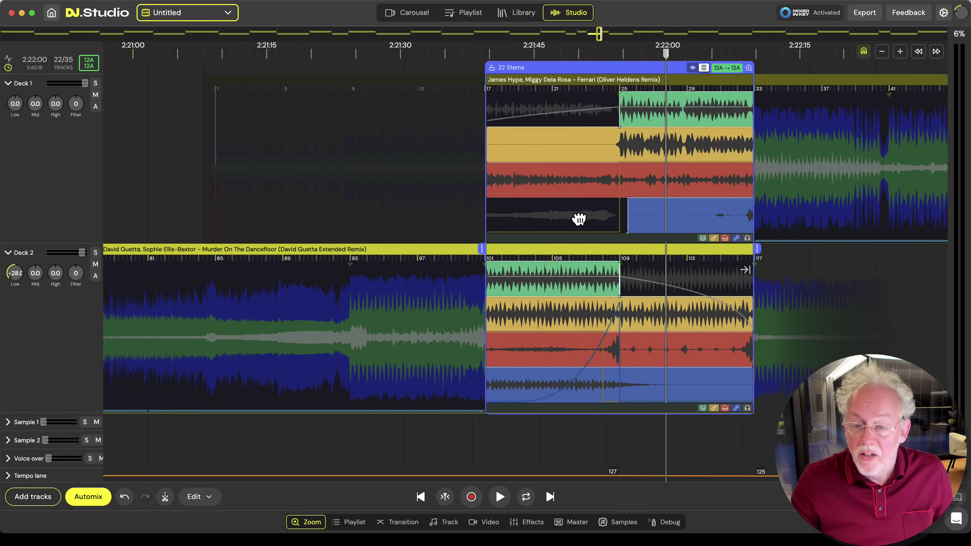
Step: Drag Ferrari's vocals stem onto Sample 1, trim it, move it to bar 25, and solo it
drag(577, 218, 581, 427)
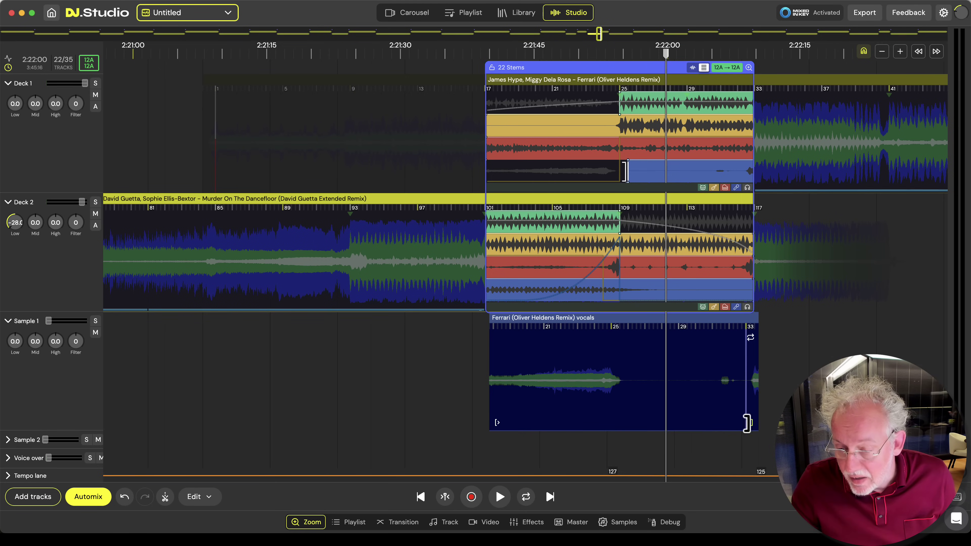
drag(746, 418, 623, 414)
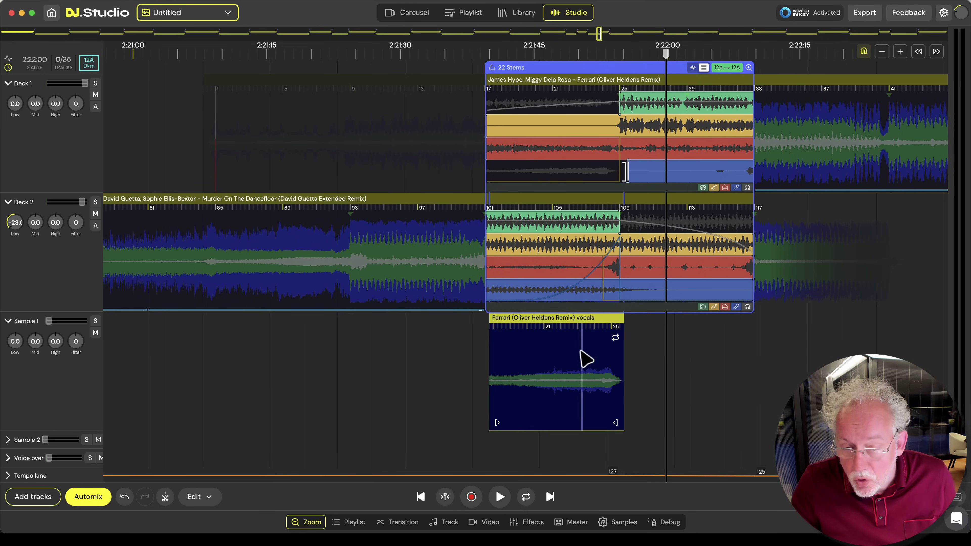
drag(557, 321, 659, 330)
scroll(612, 344, down, 2)
click(504, 373)
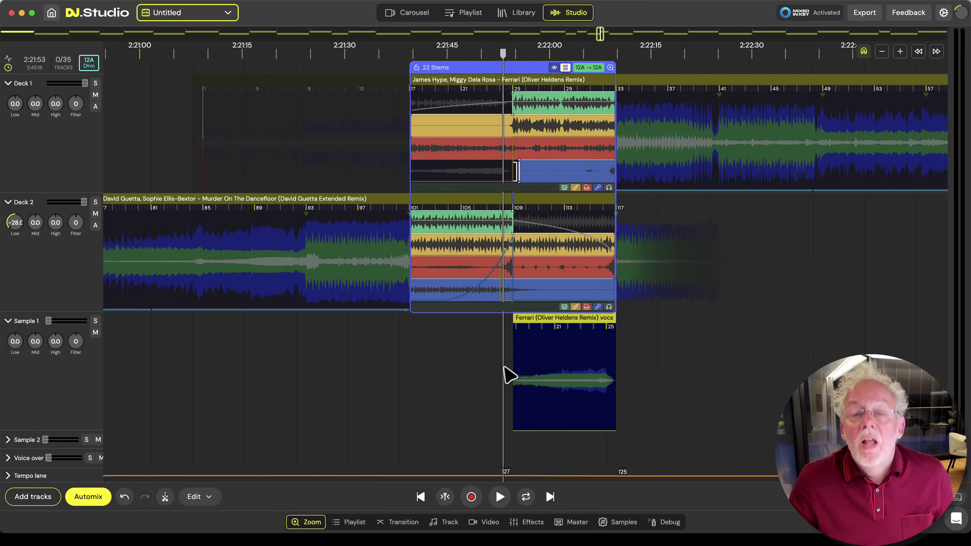
key(space)
scroll(547, 380, up, 2)
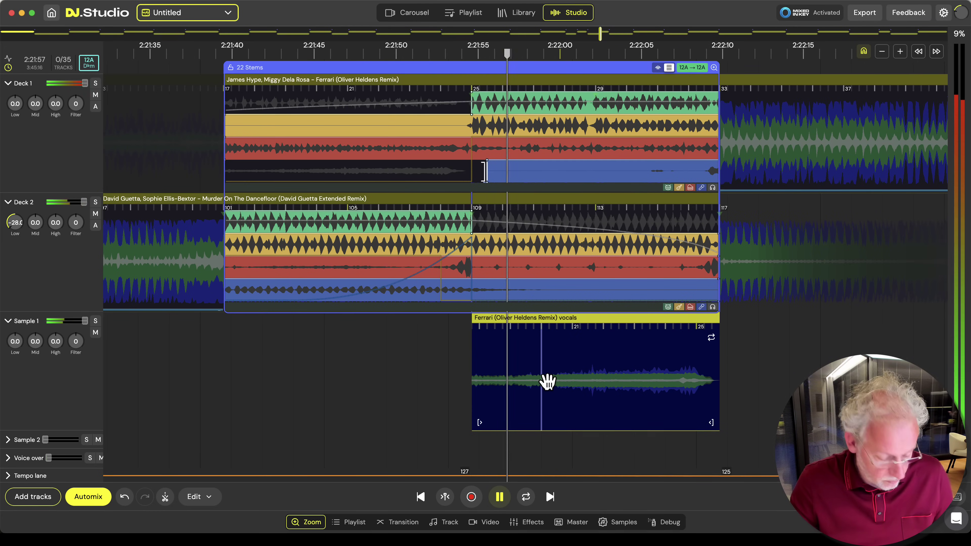
key(s)
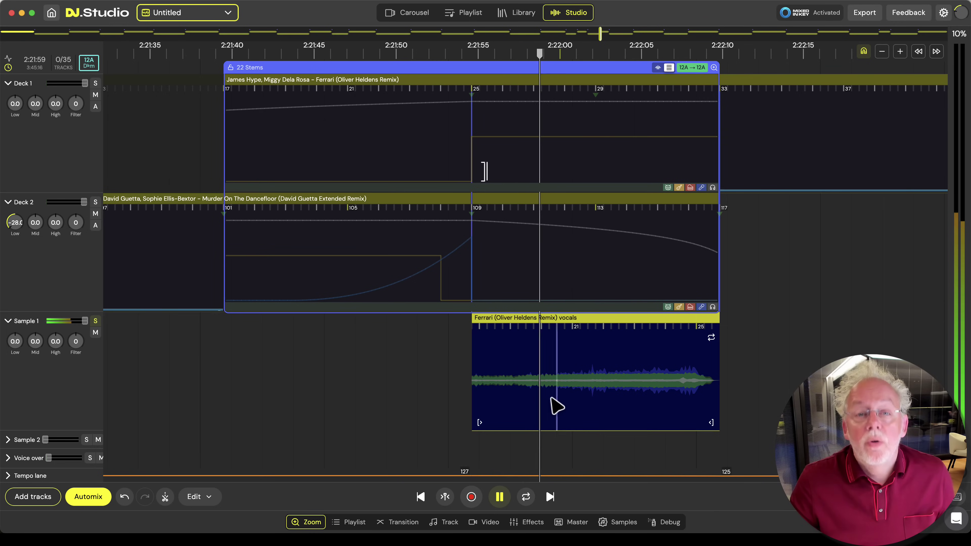
Step: Sweep the vocals sample's Reverb XY pad to about 70% size and 60% mix
click(530, 523)
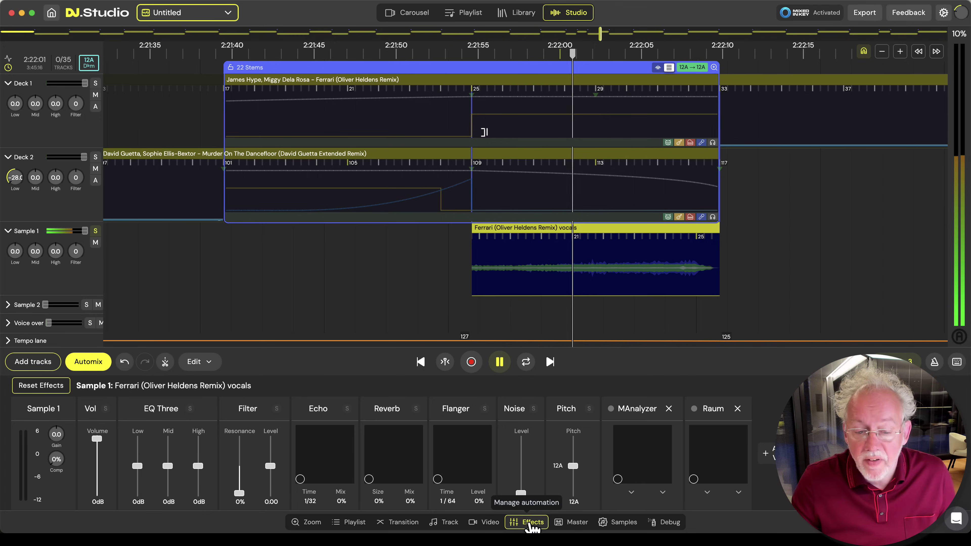
drag(370, 481, 417, 465)
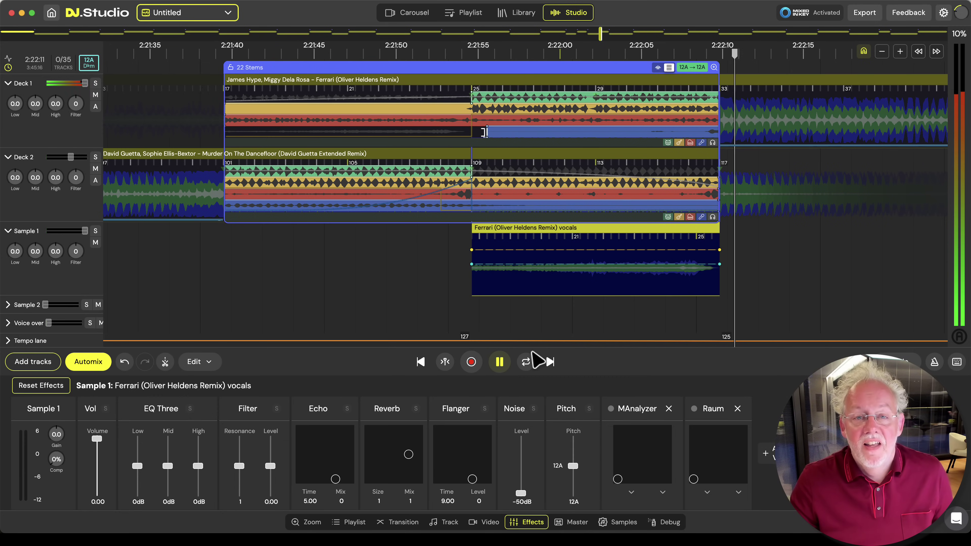
key(space)
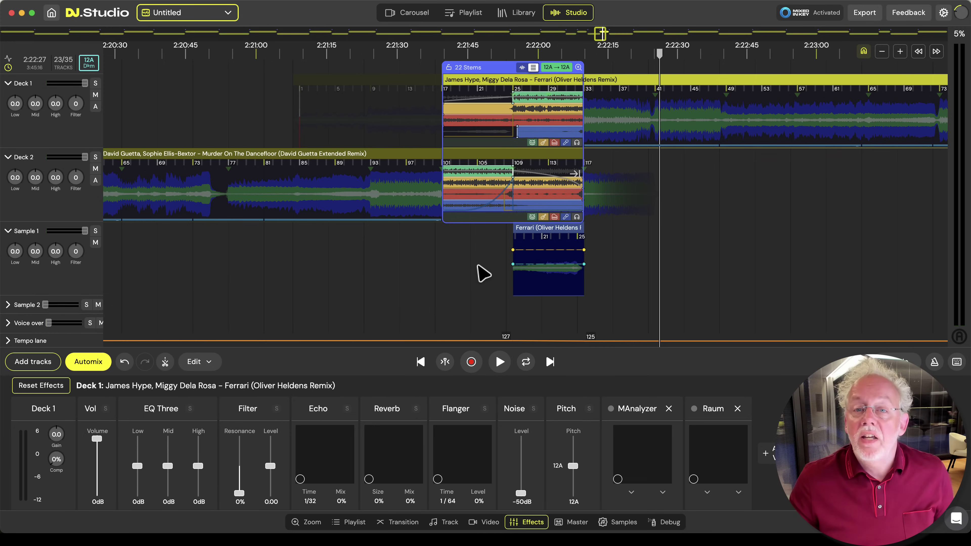
Step: Play the mix briefly around the Ferrari section
click(682, 121)
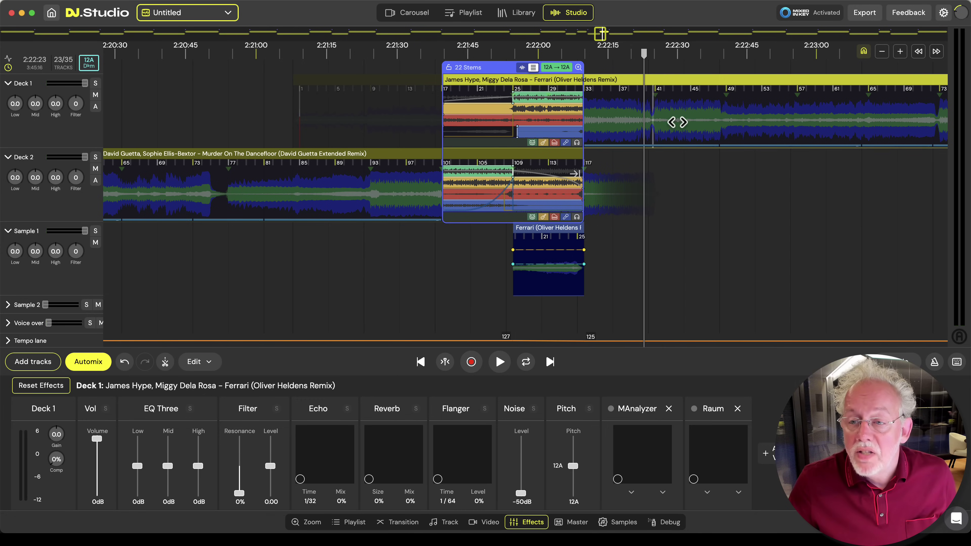
key(space)
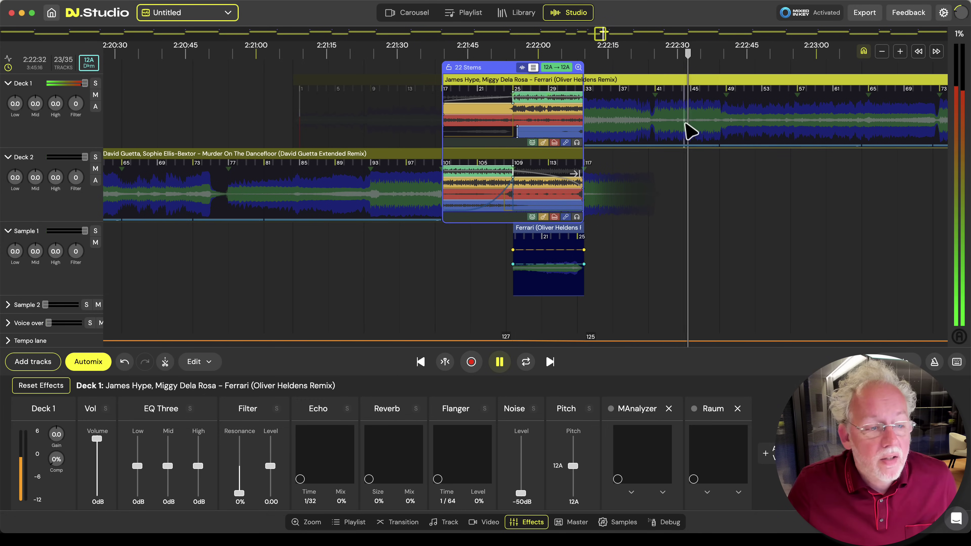
key(space)
Step: Copy a selected stretch of Ferrari's vocals to Sample 1, place it near 2:21:00, and play it
drag(650, 130, 729, 124)
right_click(729, 124)
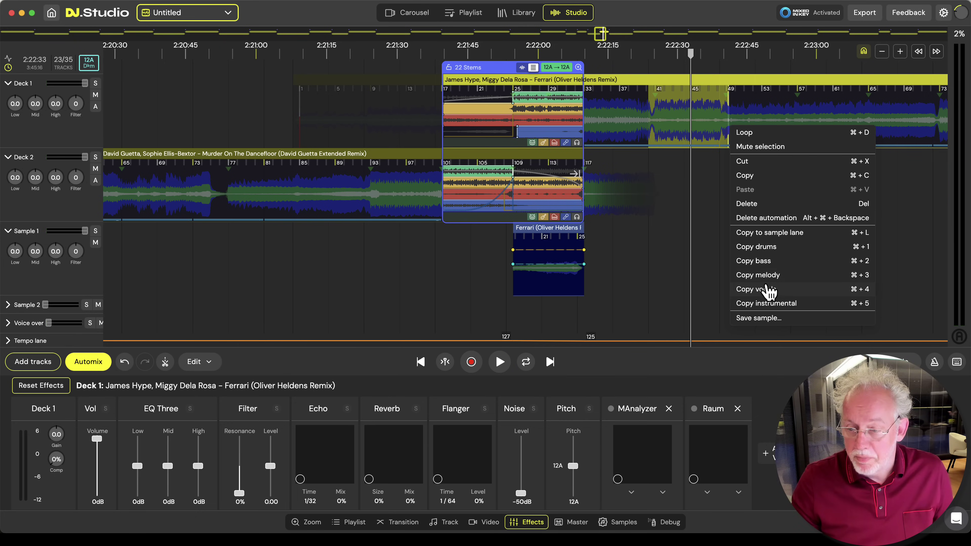
click(769, 290)
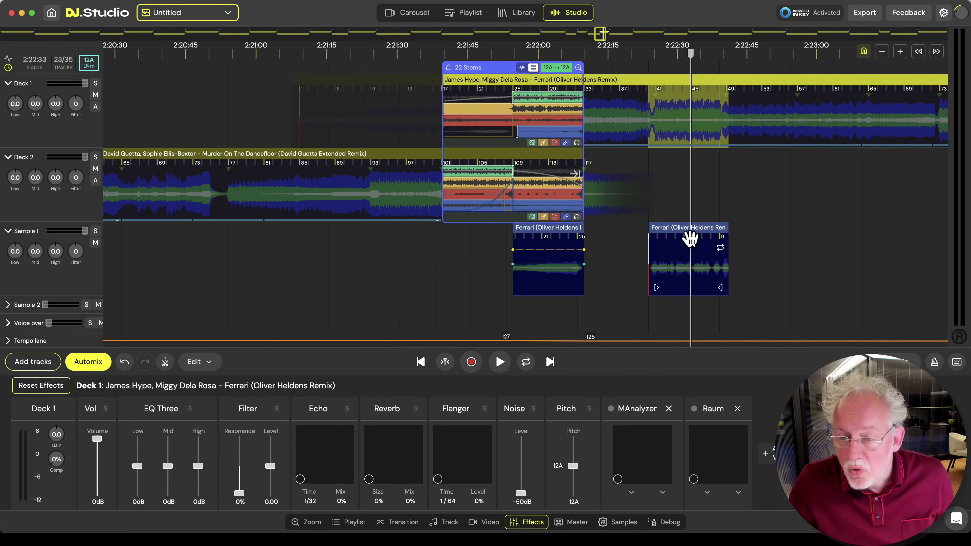
drag(690, 238, 270, 229)
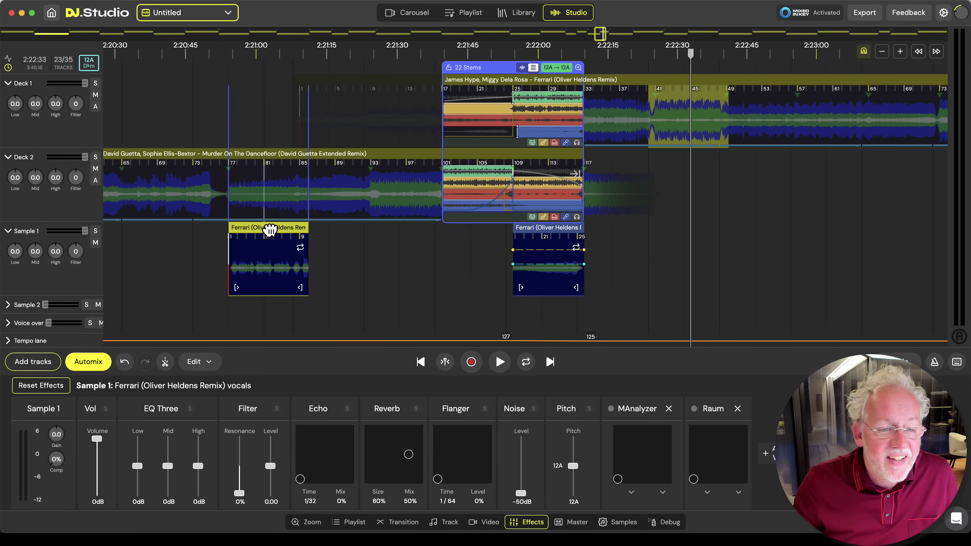
click(237, 316)
key(space)
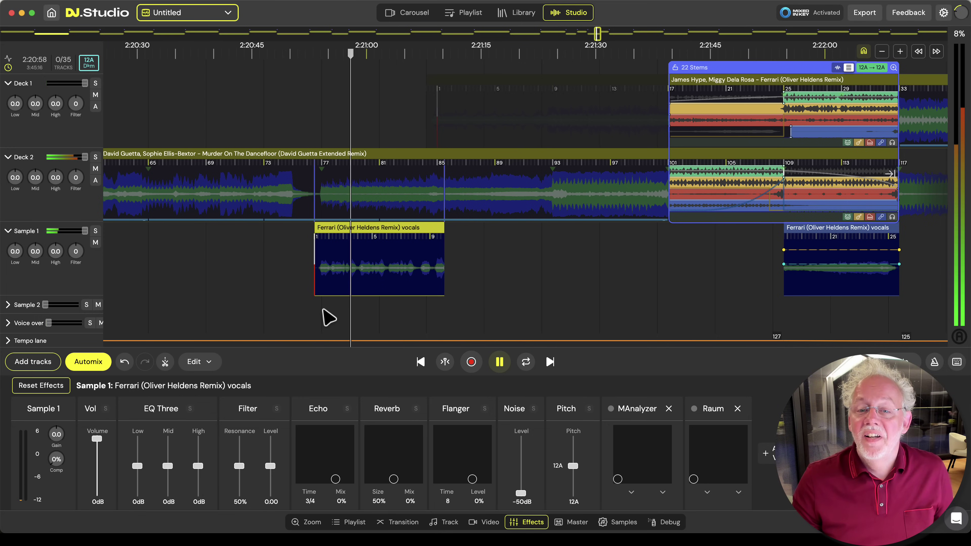
Step: Copy the drums from a short stretch of Murder On The Dancefloor to a sample lane
key(space)
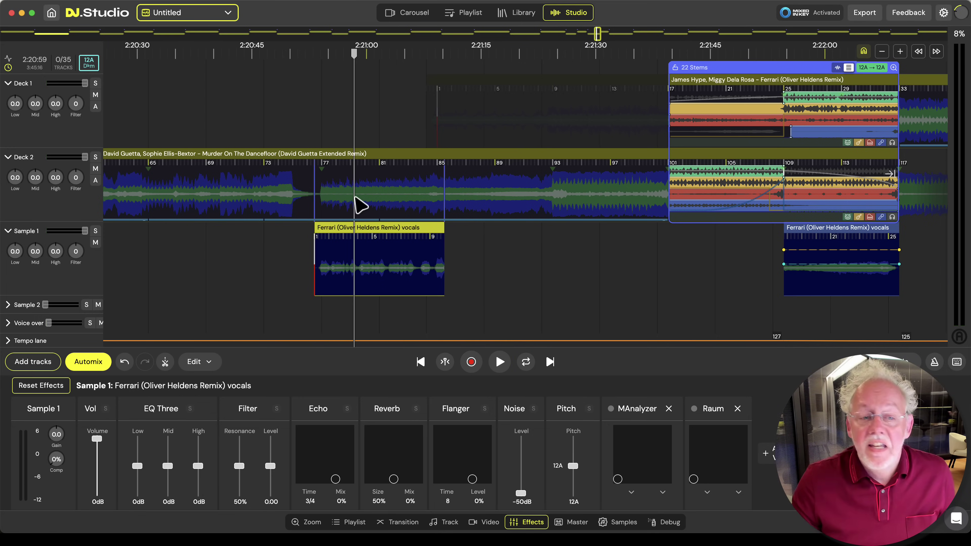
scroll(358, 205, down, 5)
scroll(310, 202, left, 5)
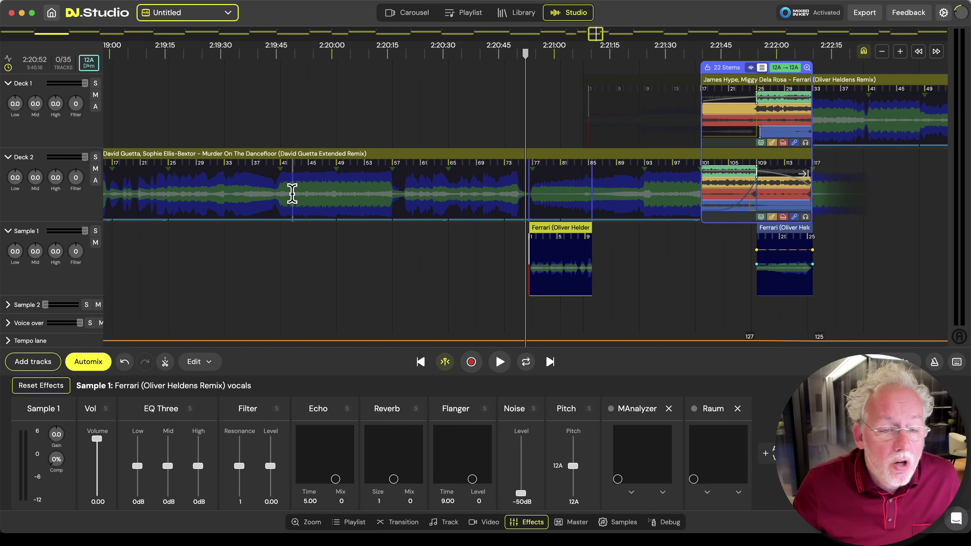
drag(290, 195, 314, 196)
right_click(314, 197)
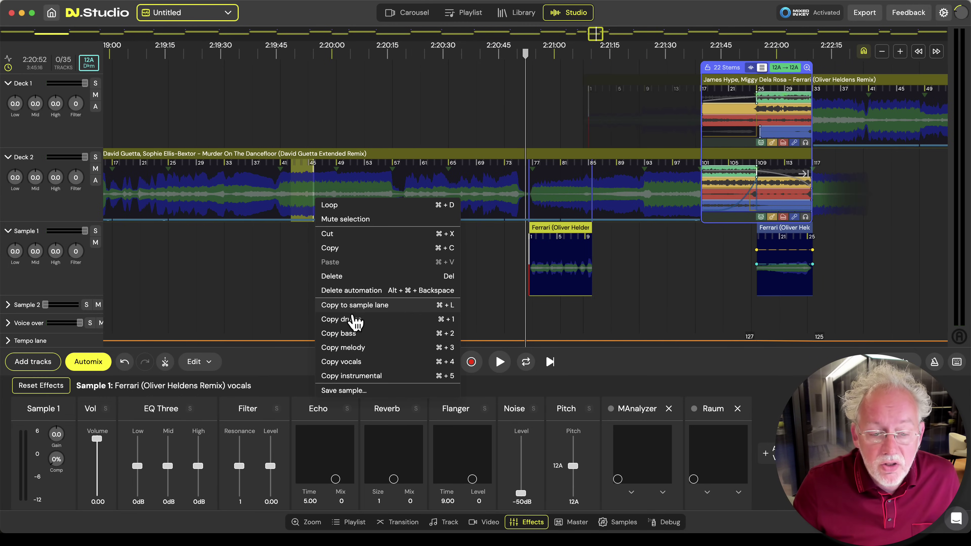
click(352, 321)
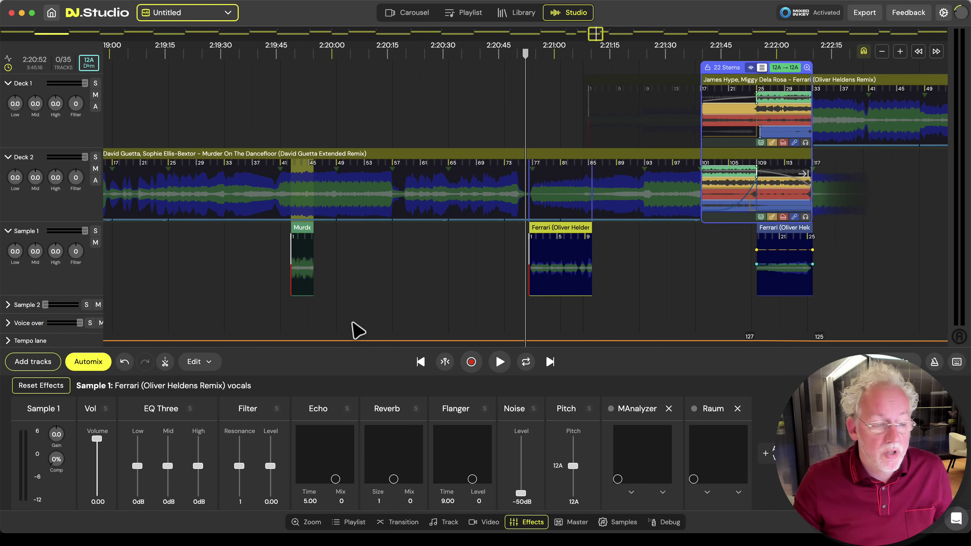
Step: Move the drums clip into the expanded Sample 2 lane beneath the Ferrari vocals sample
click(32, 311)
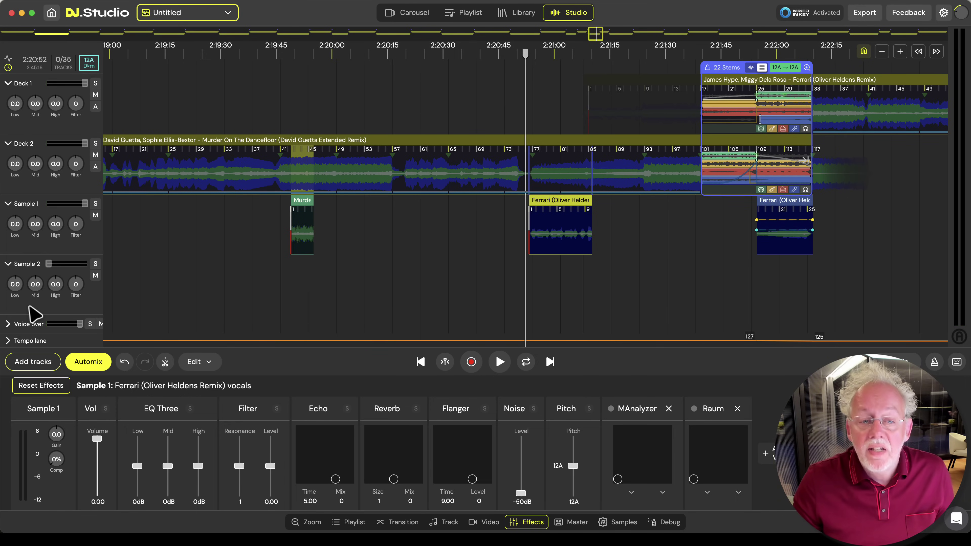
drag(310, 201, 647, 280)
scroll(645, 282, up, 5)
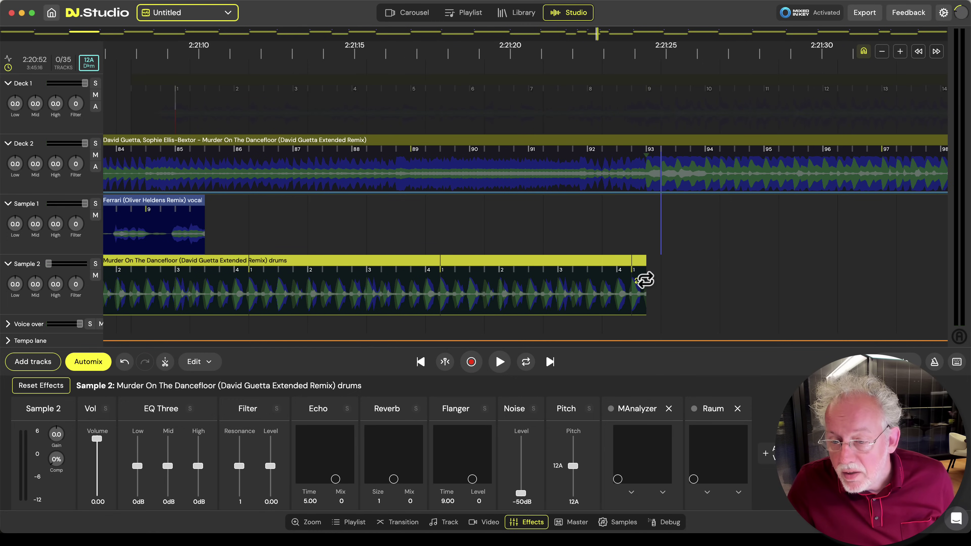
Step: Set the playhead near 2:20:52 and briefly preview the vocals from there
scroll(481, 302, down, 6)
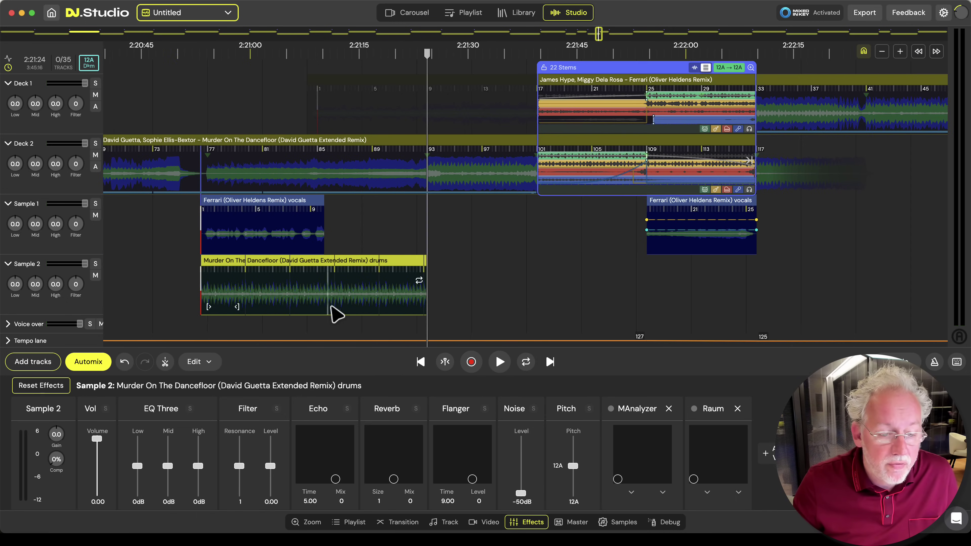
click(190, 300)
key(space)
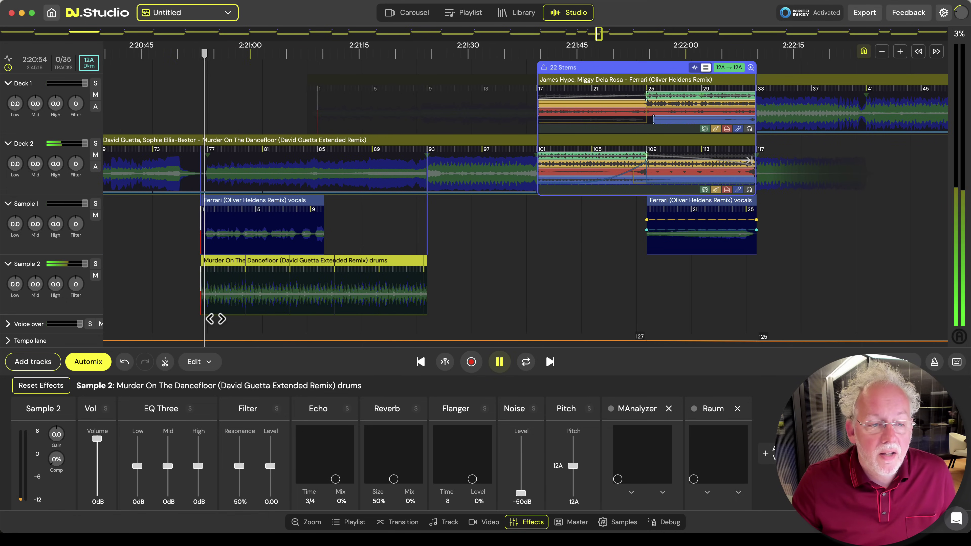
key(space)
Step: Move the Sample 2 drums clip to start at the playhead and play it with the Ferrari vocals
scroll(216, 302, up, 5)
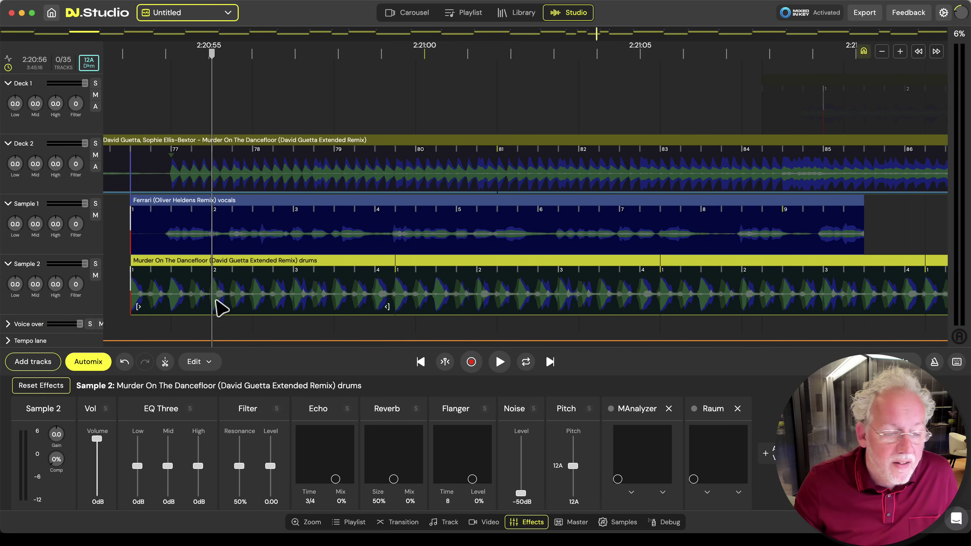
drag(168, 263, 249, 264)
scroll(306, 321, down, 8)
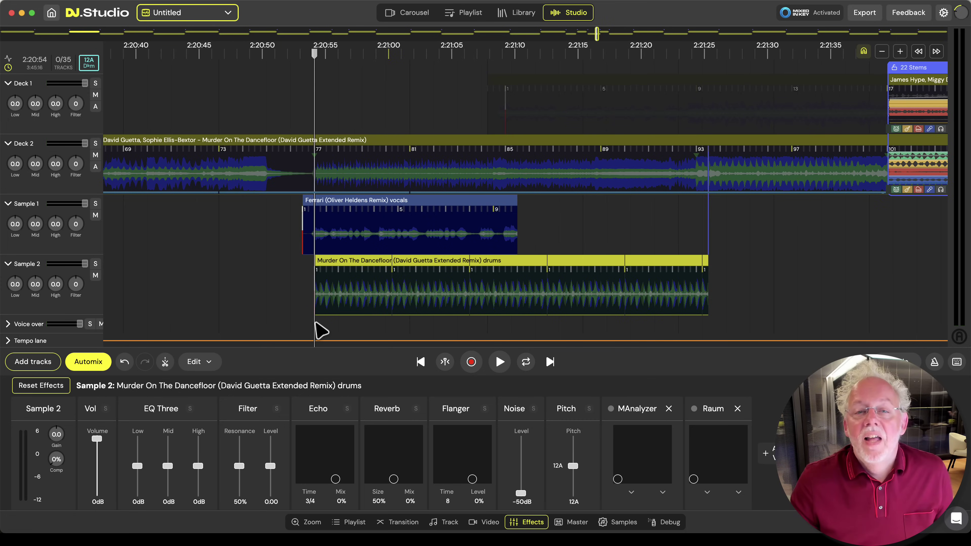
key(space)
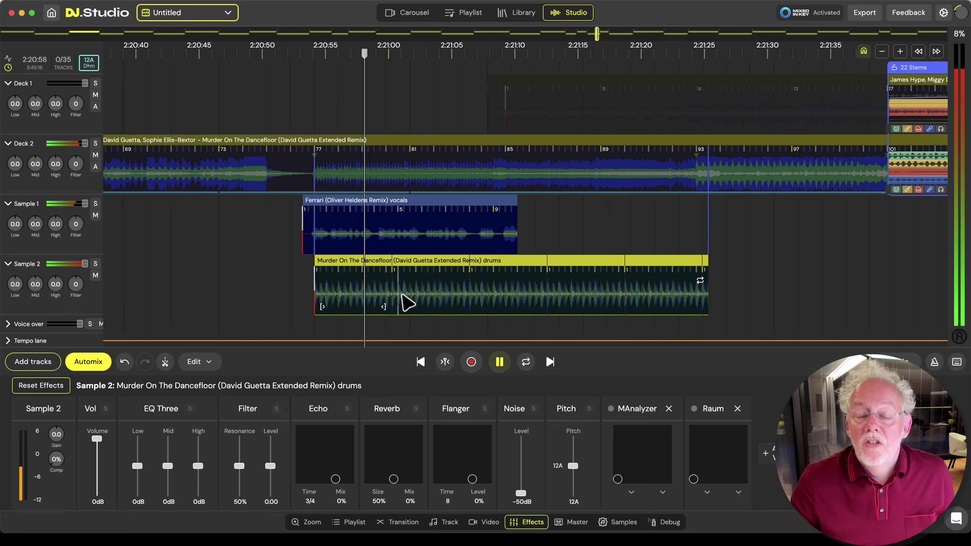
scroll(460, 251, down, 3)
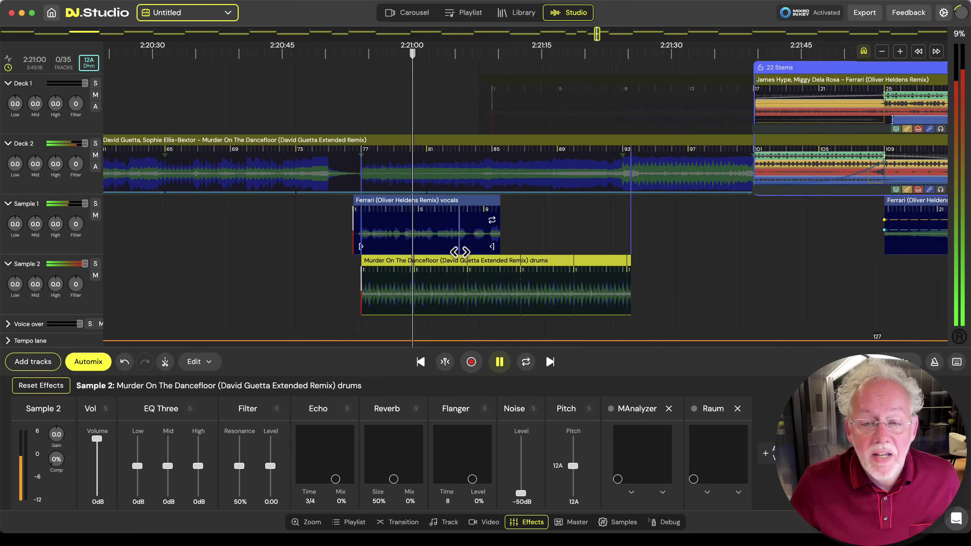
scroll(460, 251, down, 5)
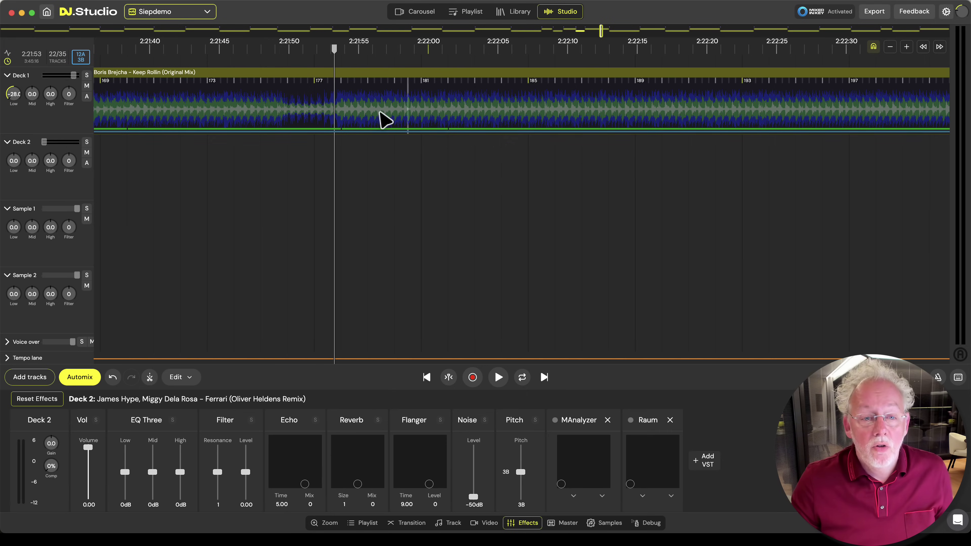
Step: Step through the automixed transitions to number 27, opening a crossfade's Transition panel along the way
click(545, 377)
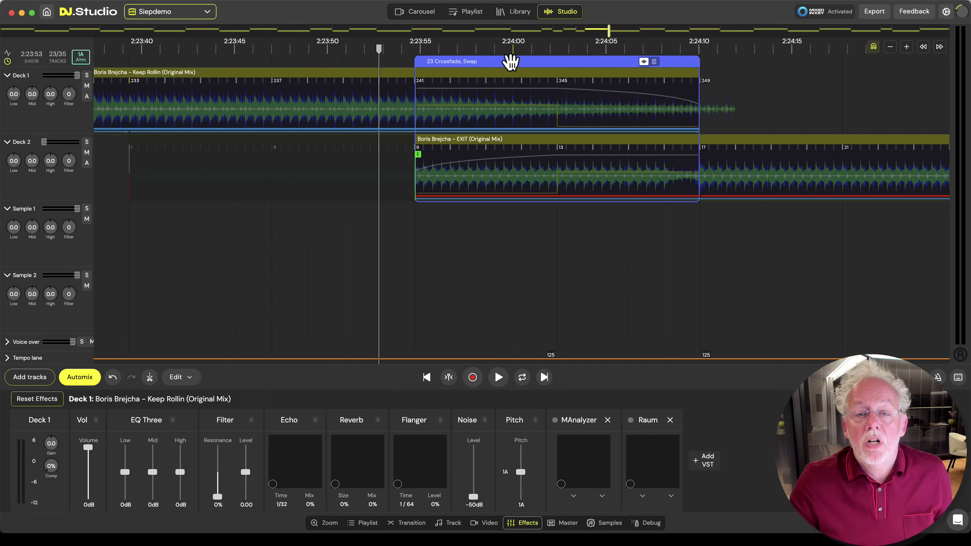
click(508, 64)
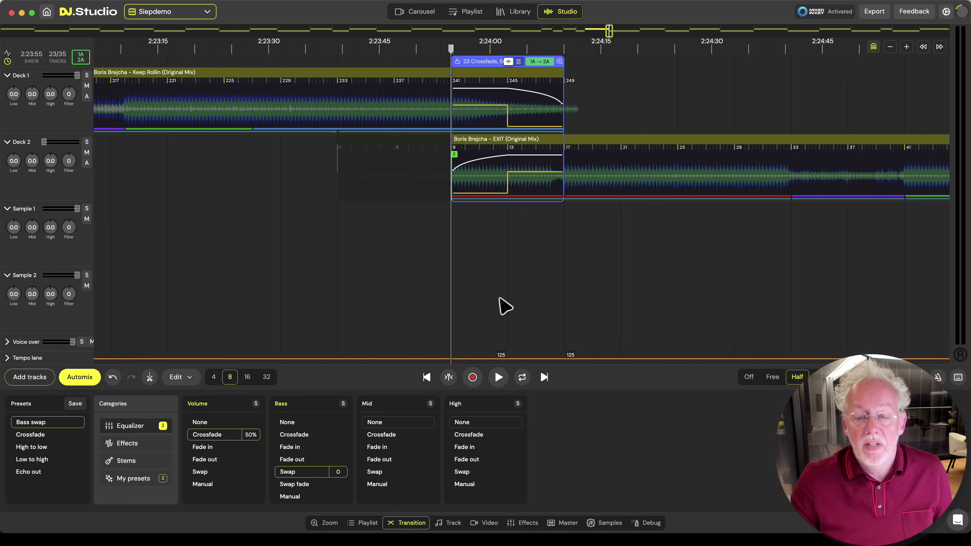
click(545, 377)
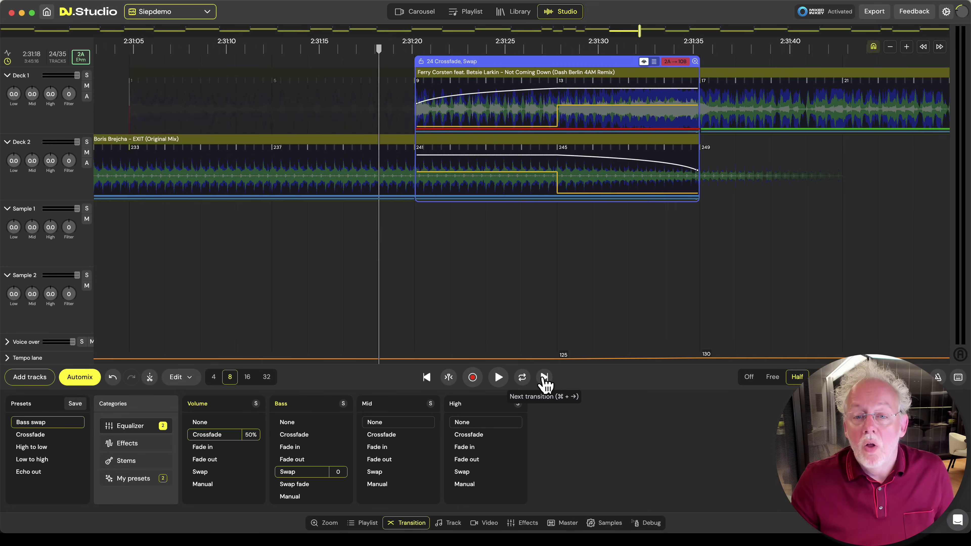
click(544, 377)
click(544, 377)
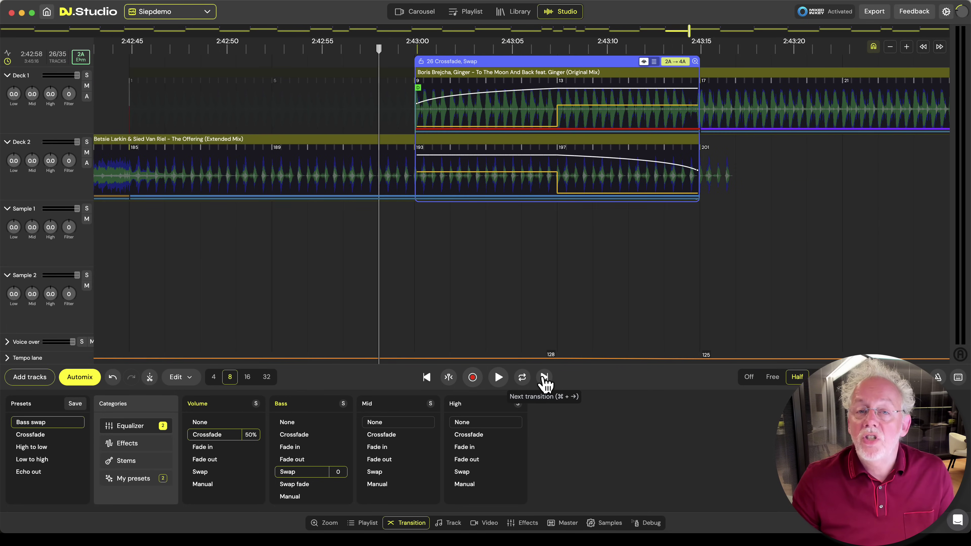
click(544, 376)
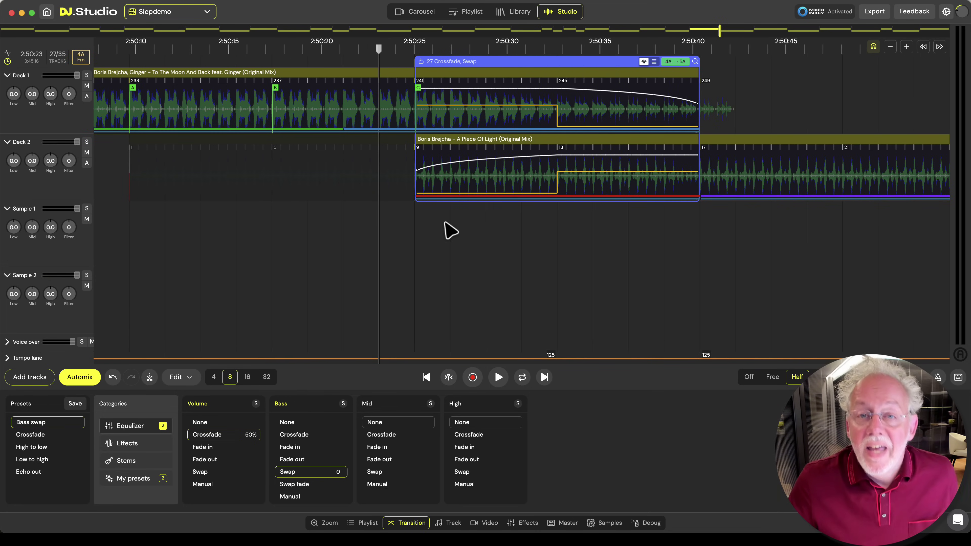
click(874, 12)
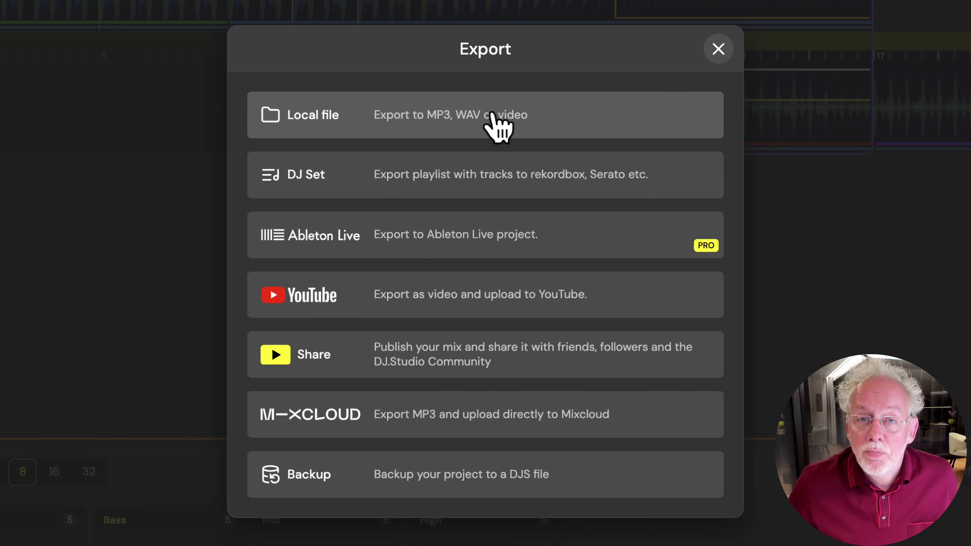
click(491, 115)
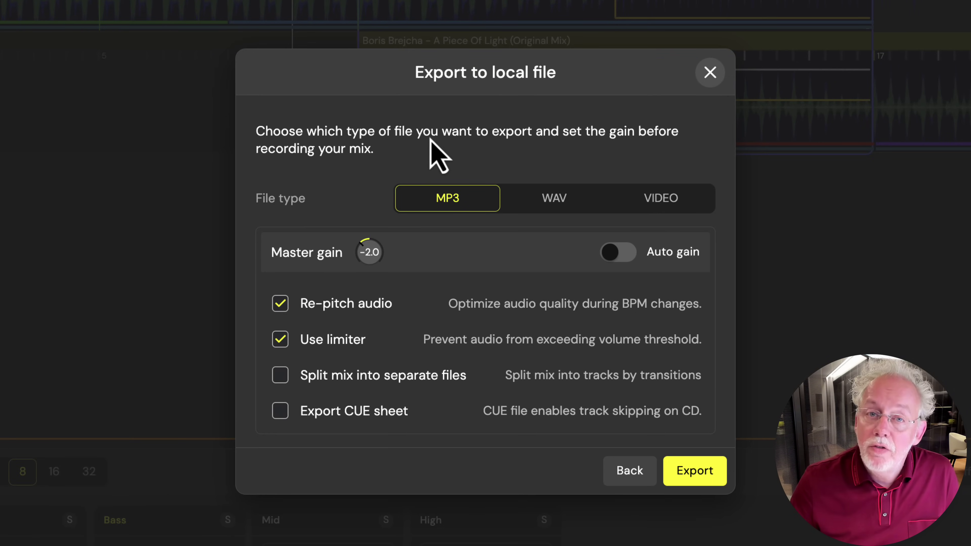
click(630, 471)
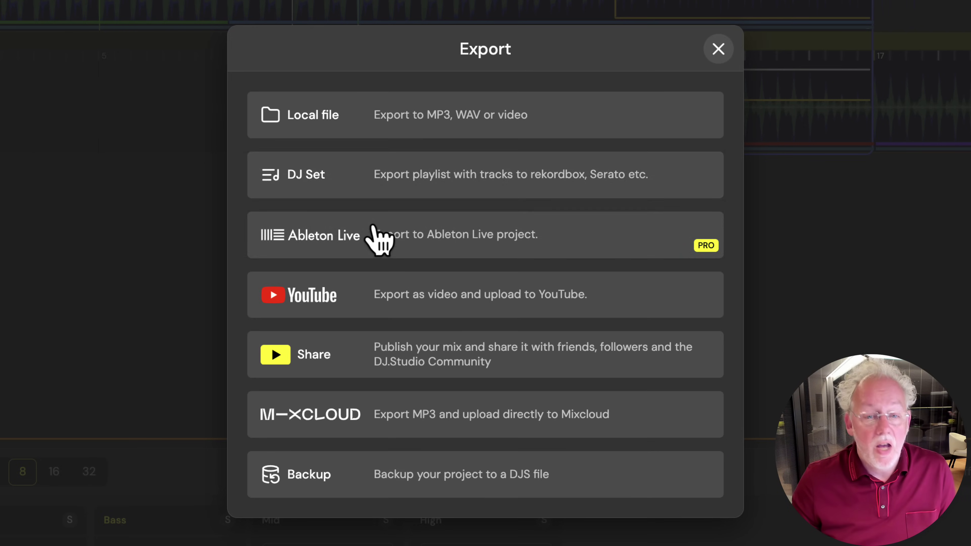
click(396, 183)
click(489, 266)
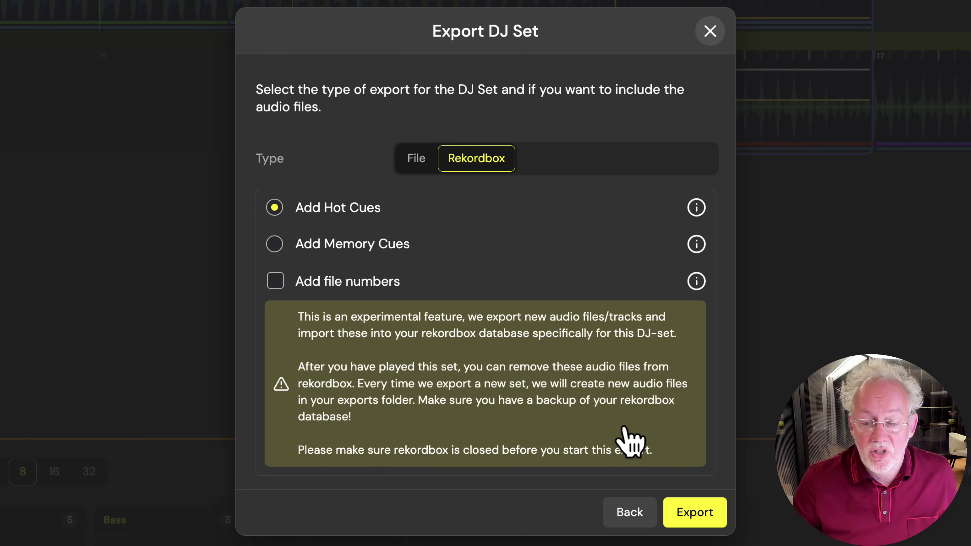
click(626, 513)
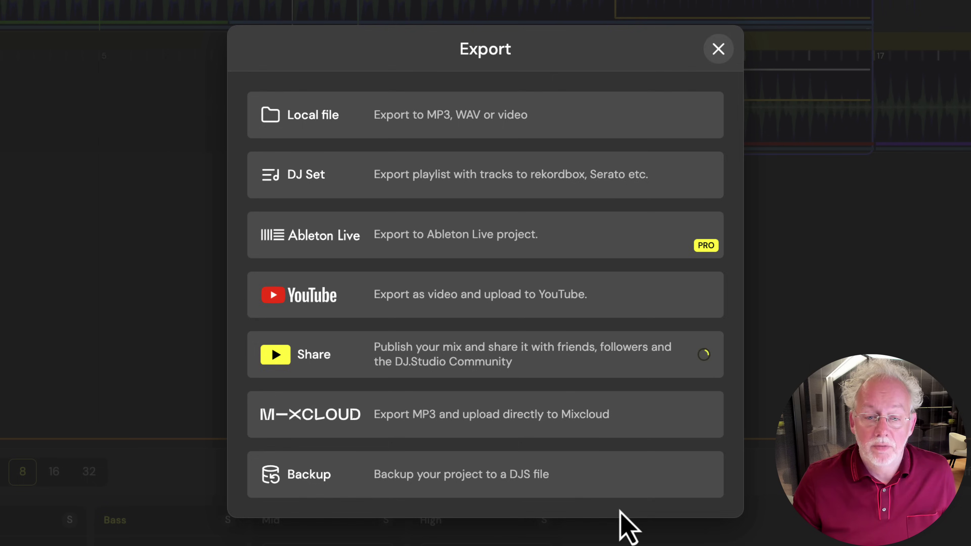
click(395, 249)
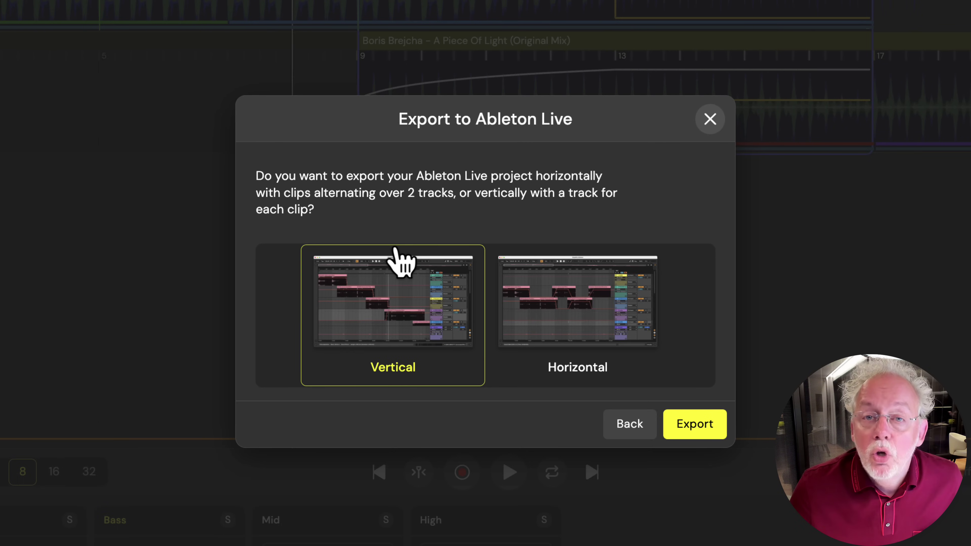